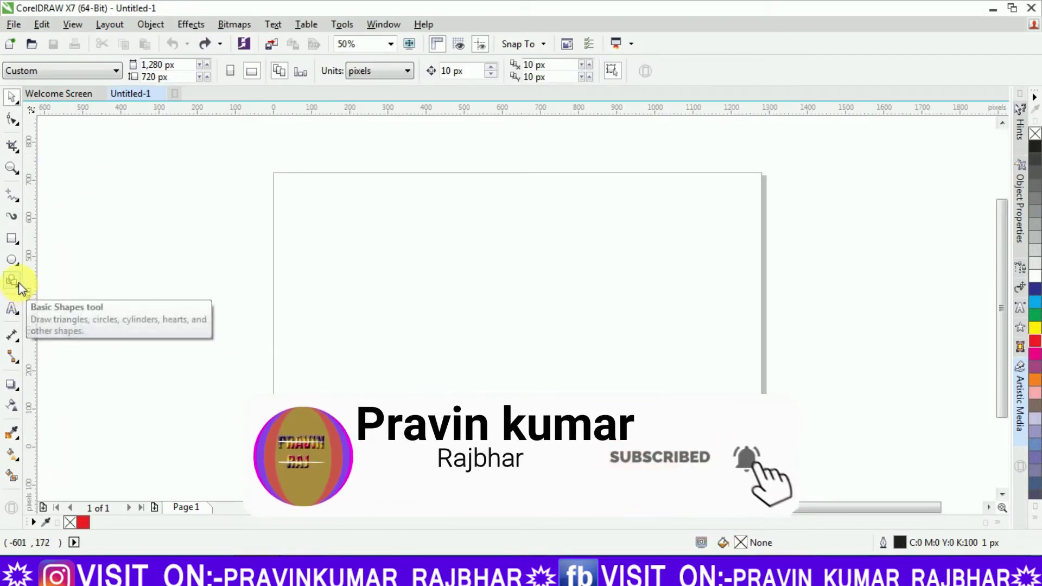
- Draw a basic heart shape about 70 px wide and high near the page's upper edge
{"action": "left_click", "coordinate": [20, 287]}
{"action": "left_click", "coordinate": [401, 75]}
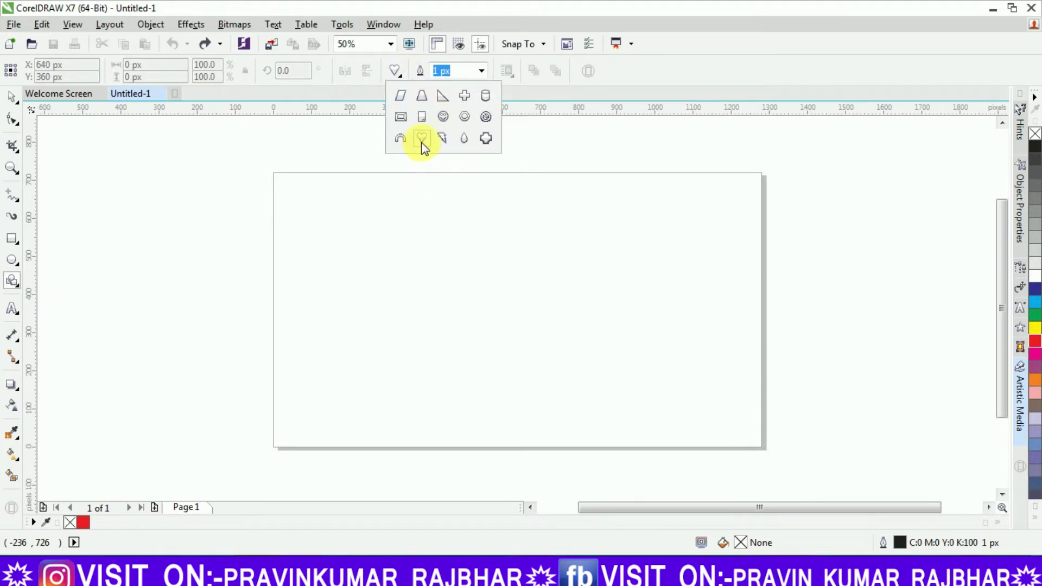
{"action": "left_click", "coordinate": [458, 205]}
{"action": "left_click_drag", "start_coordinate": [458, 194], "coordinate": [489, 226]}
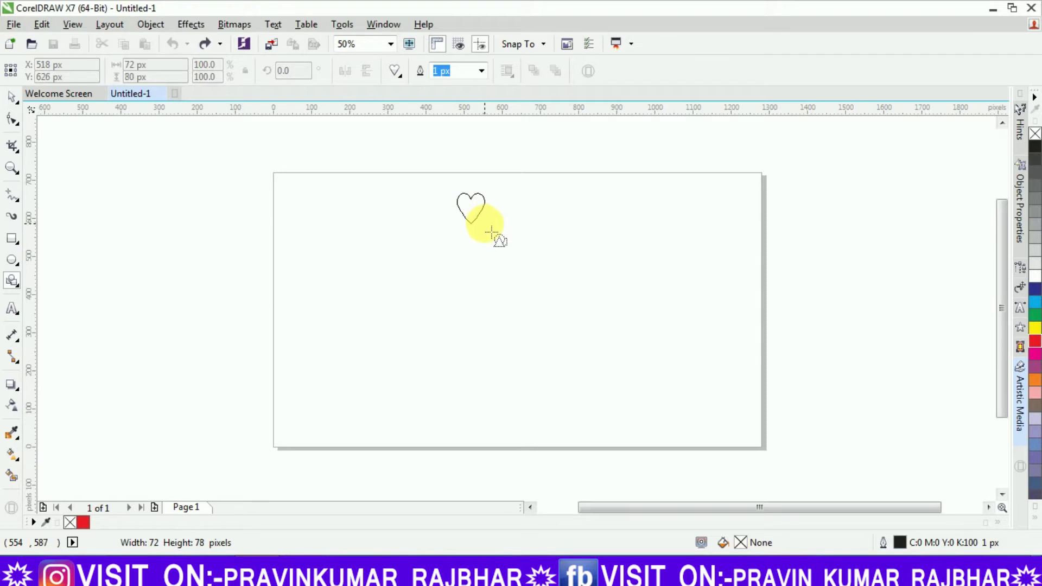
{"action": "left_click_drag", "start_coordinate": [491, 230], "coordinate": [490, 231]}
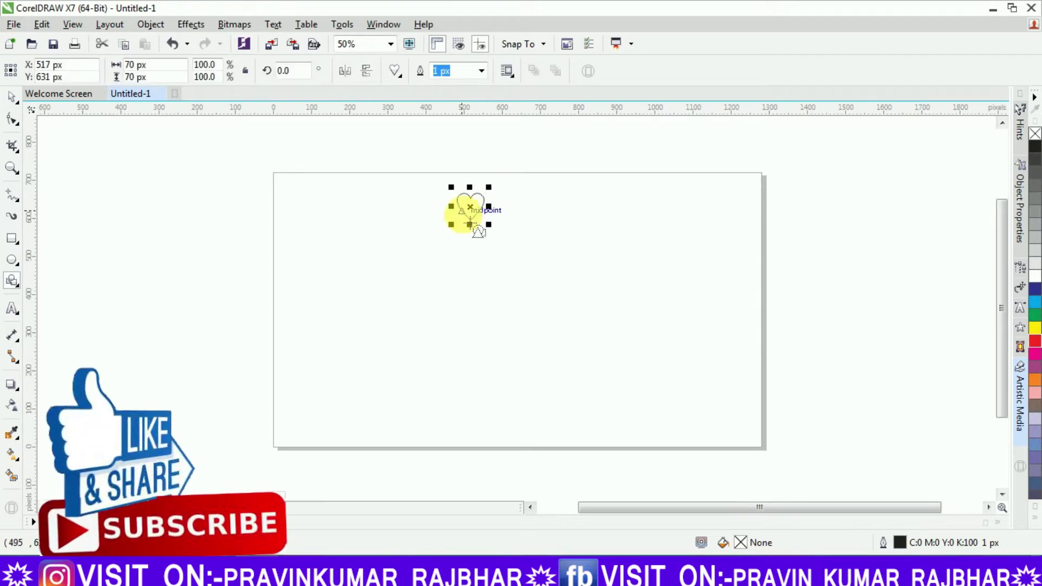
- Enlarge the heart proportionally about its centre to about 116 px wide and high
{"action": "key", "text": "z"}
{"action": "left_click", "coordinate": [476, 216]}
{"action": "left_click", "coordinate": [476, 215]}
{"action": "left_click", "coordinate": [476, 216]}
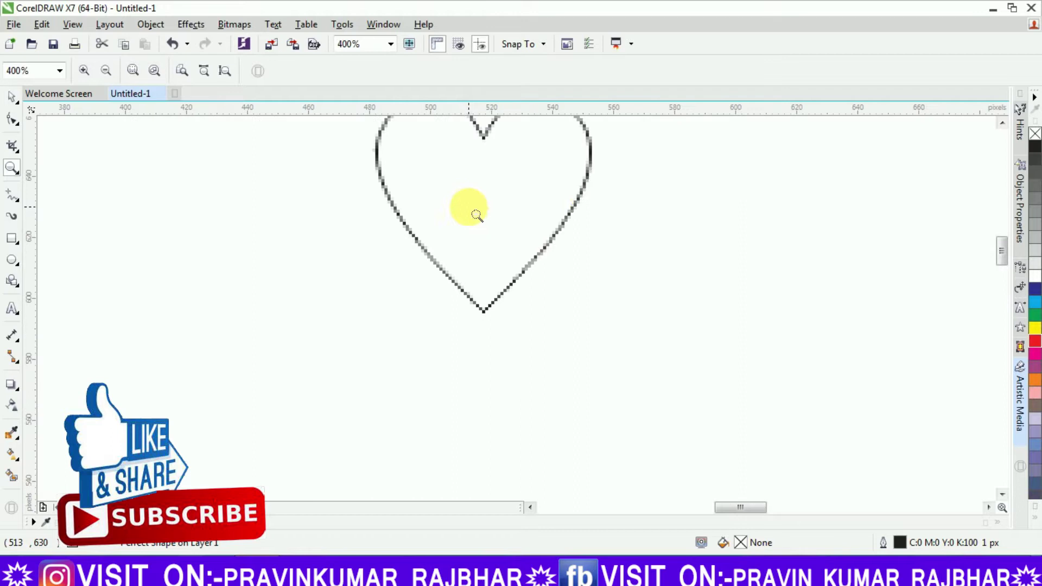
{"action": "left_click_drag", "start_coordinate": [1001, 254], "coordinate": [1002, 249]}
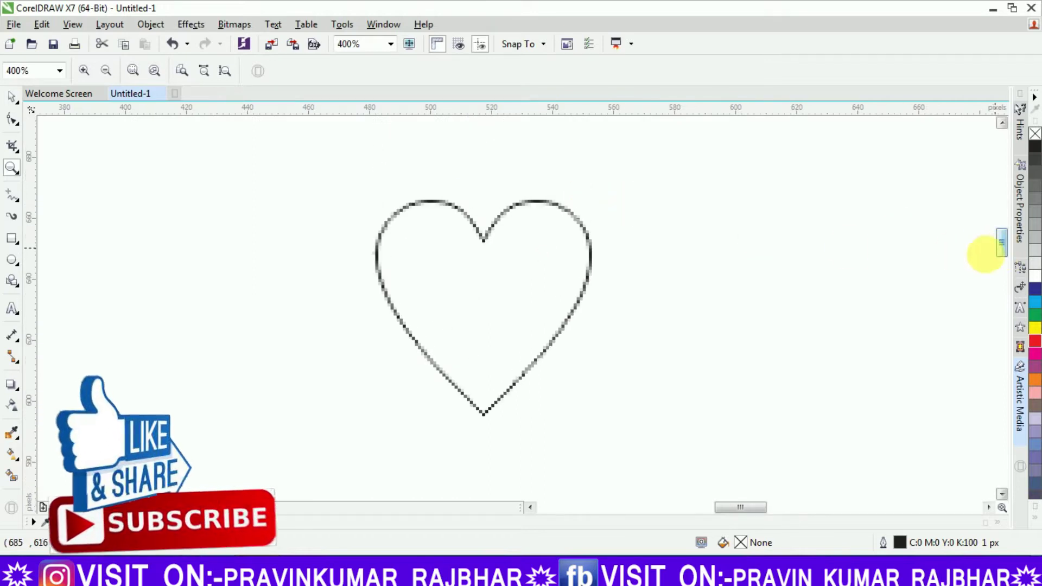
{"action": "left_click", "coordinate": [13, 100]}
{"action": "left_click_drag", "start_coordinate": [595, 419], "coordinate": [666, 489]}
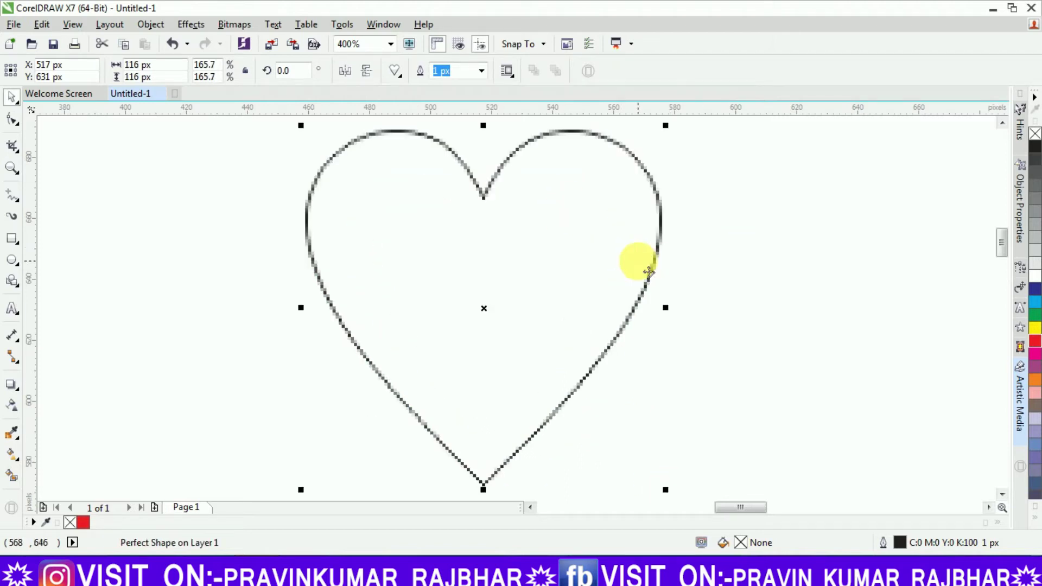
- Apply a linear fountain fill to the heart, running vertically from its bottom tip to its upper notch
{"action": "key", "text": "z"}
{"action": "right_click", "coordinate": [532, 261]}
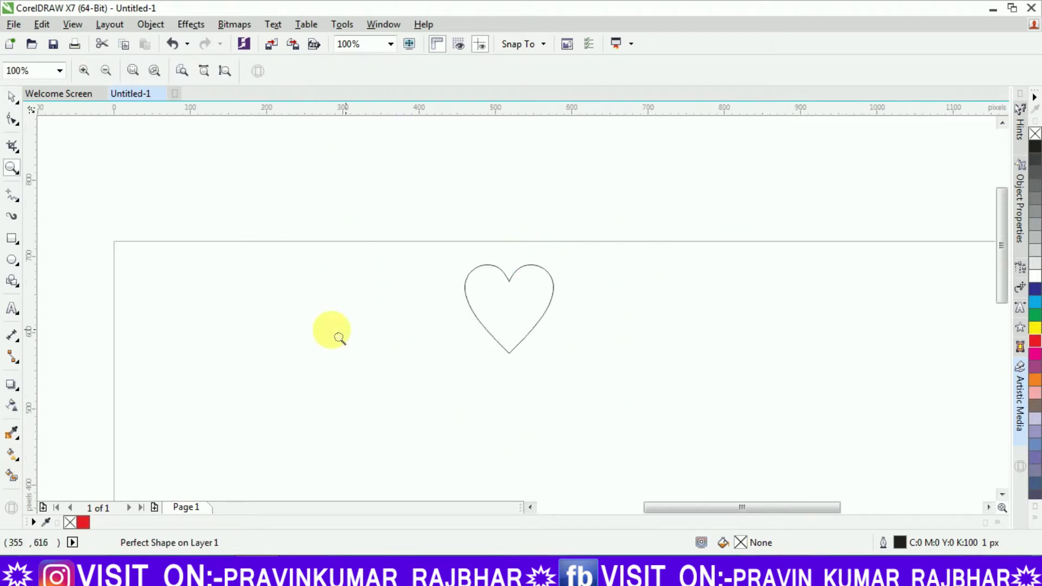
{"action": "left_click", "coordinate": [12, 455]}
{"action": "left_click", "coordinate": [510, 361]}
{"action": "left_click_drag", "start_coordinate": [510, 360], "coordinate": [508, 271]}
- Set the fountain fill's colour at the heart's bottom tip to red, C0 M100 Y100 K0
{"action": "left_click", "coordinate": [508, 352]}
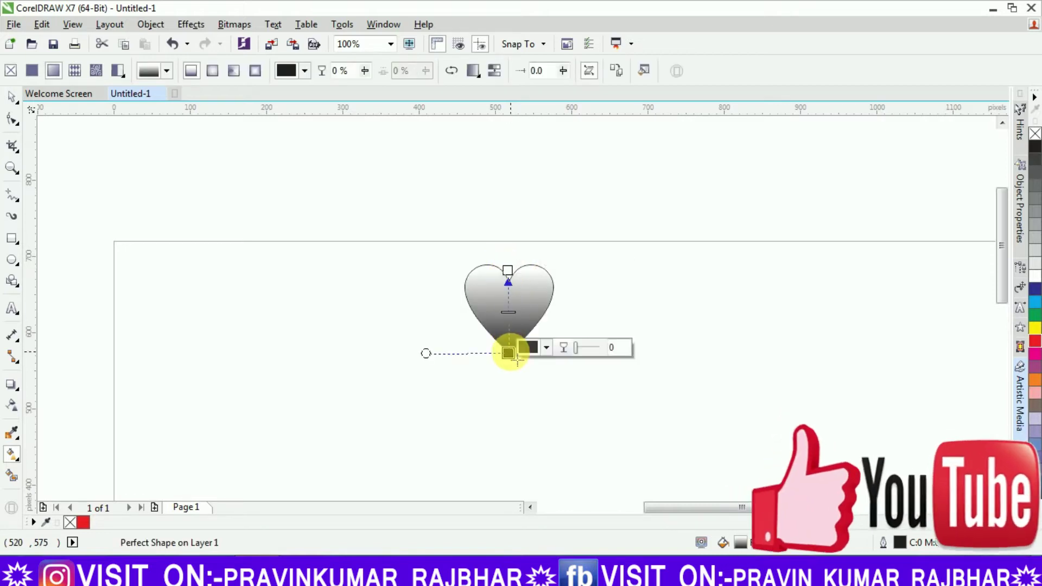
{"action": "left_click", "coordinate": [545, 347]}
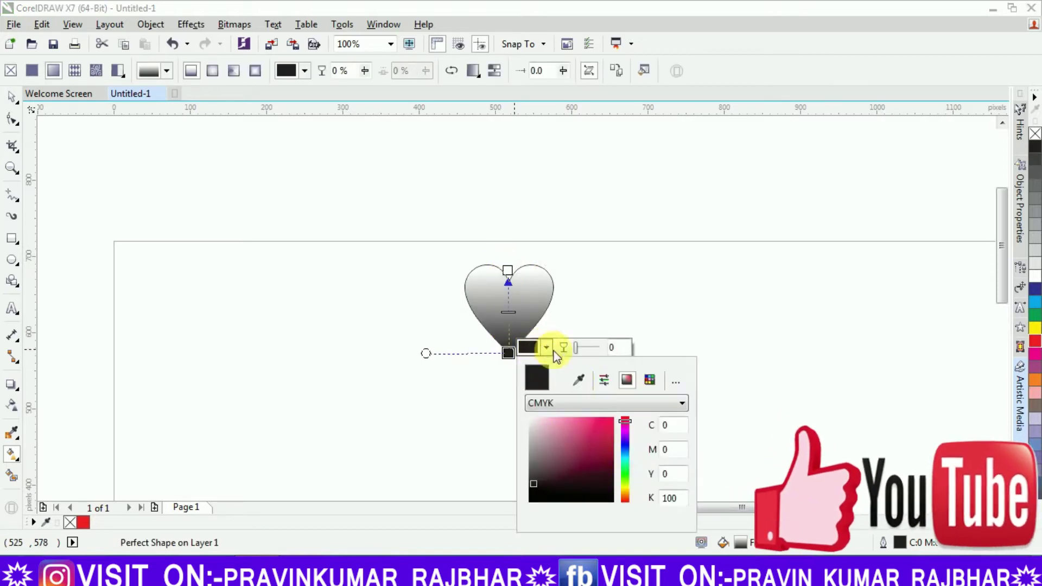
{"action": "left_click", "coordinate": [627, 419]}
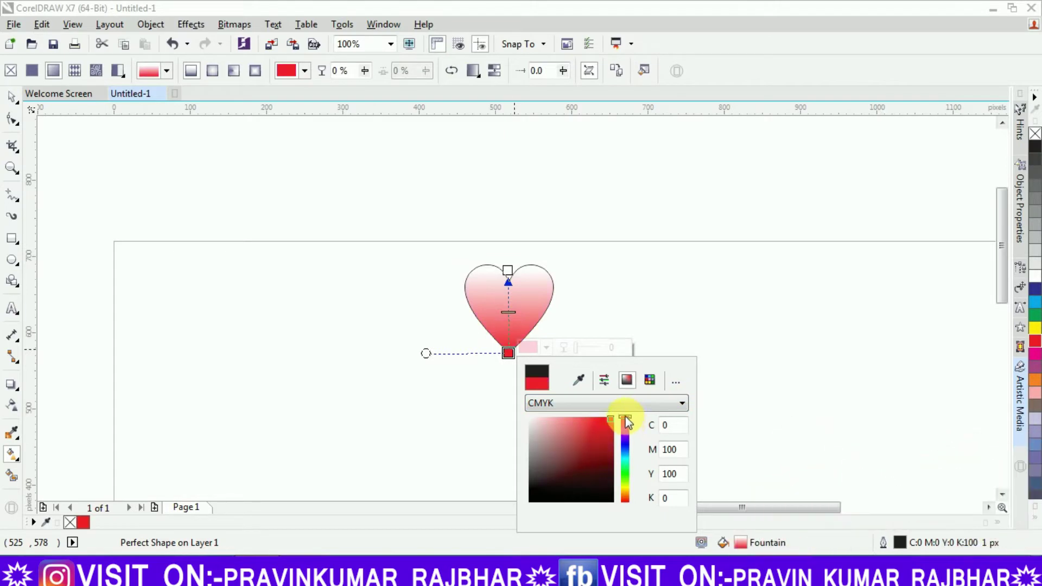
- Extend the fill's upper end above the heart and set its colour to black, C73 M69 Y66 K89
{"action": "left_click_drag", "start_coordinate": [509, 277], "coordinate": [508, 245]}
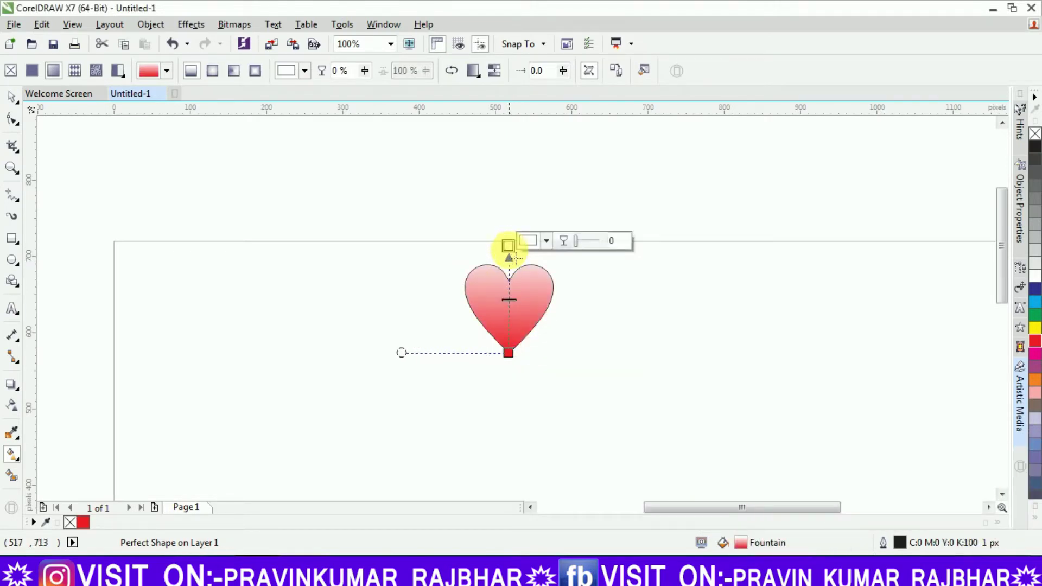
{"action": "left_click", "coordinate": [545, 241]}
{"action": "left_click", "coordinate": [534, 383]}
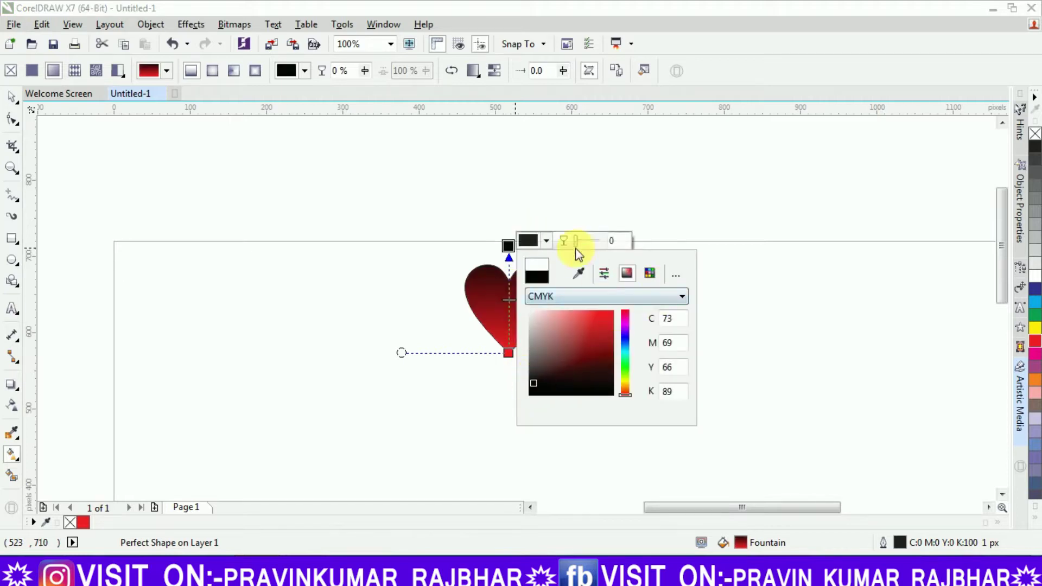
{"action": "left_click", "coordinate": [545, 240]}
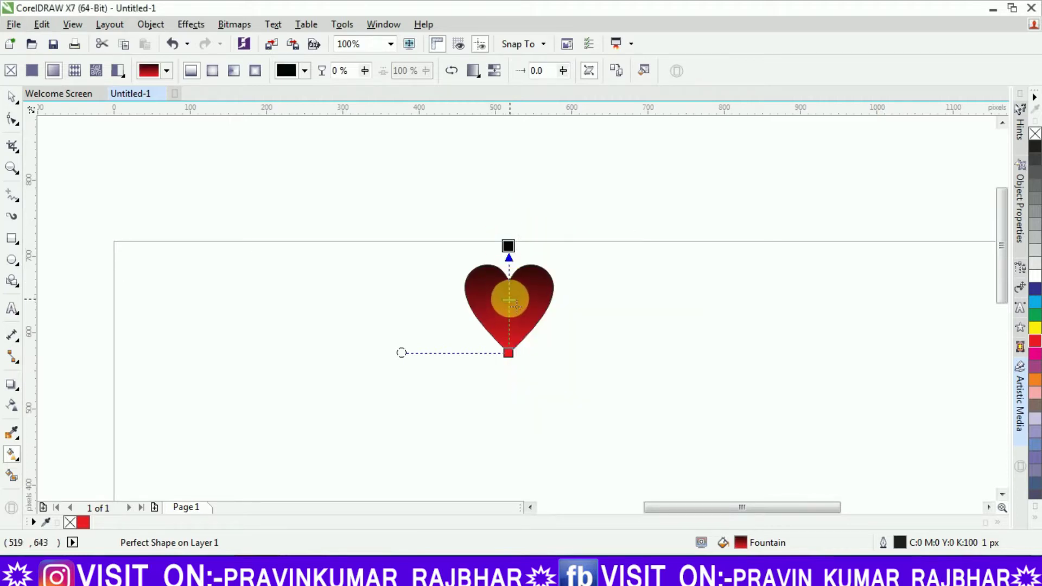
- Stretch the gradient's black end farther above the heart and shift the midpoint toward it for a mostly red fill
{"action": "left_click", "coordinate": [508, 248]}
{"action": "left_click_drag", "start_coordinate": [507, 240], "coordinate": [506, 221]}
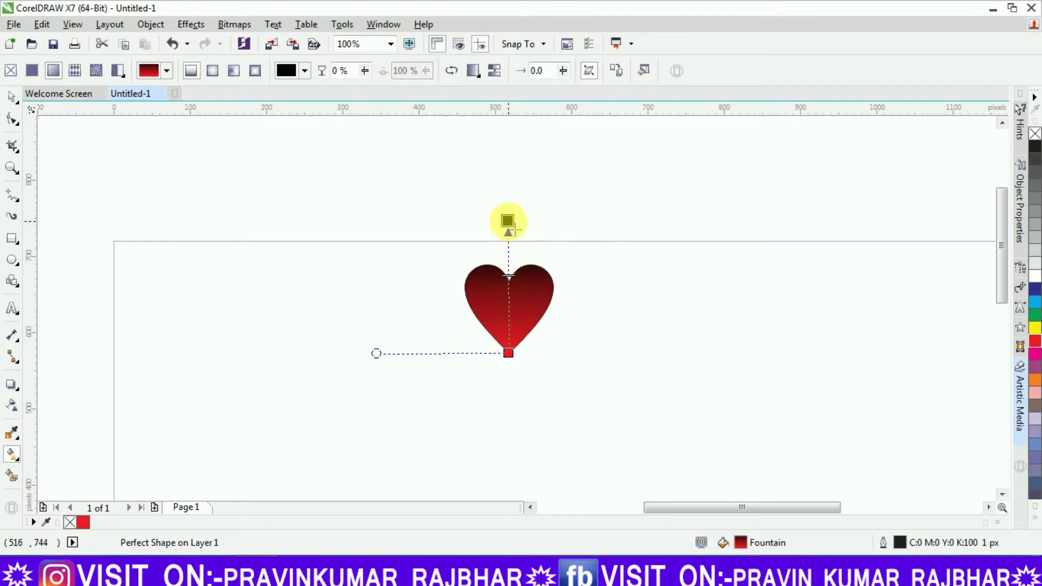
{"action": "left_click_drag", "start_coordinate": [509, 353], "coordinate": [511, 350]}
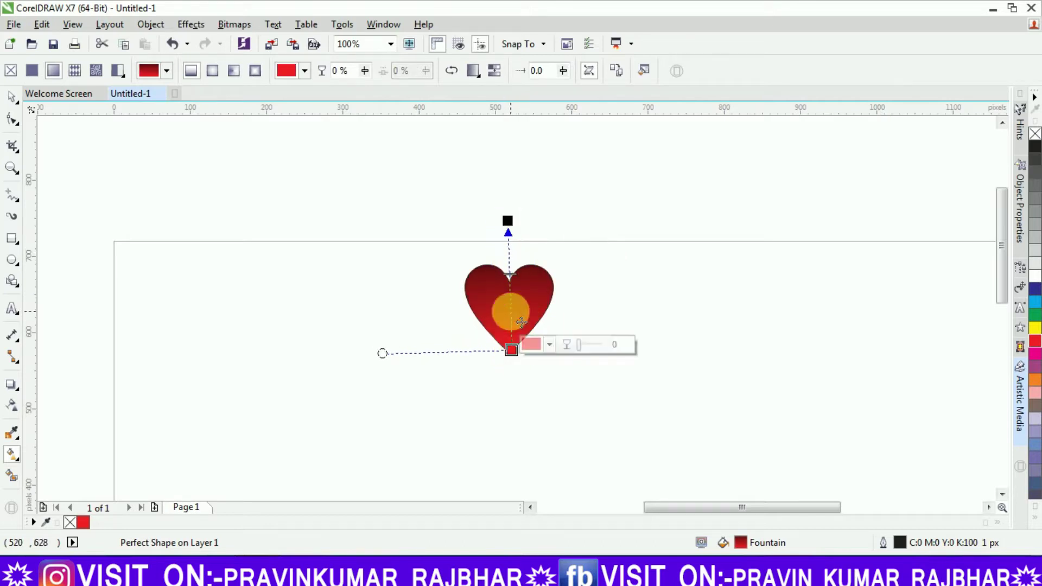
{"action": "left_click", "coordinate": [507, 221]}
{"action": "left_click_drag", "start_coordinate": [507, 221], "coordinate": [506, 203]}
{"action": "left_click", "coordinate": [508, 264]}
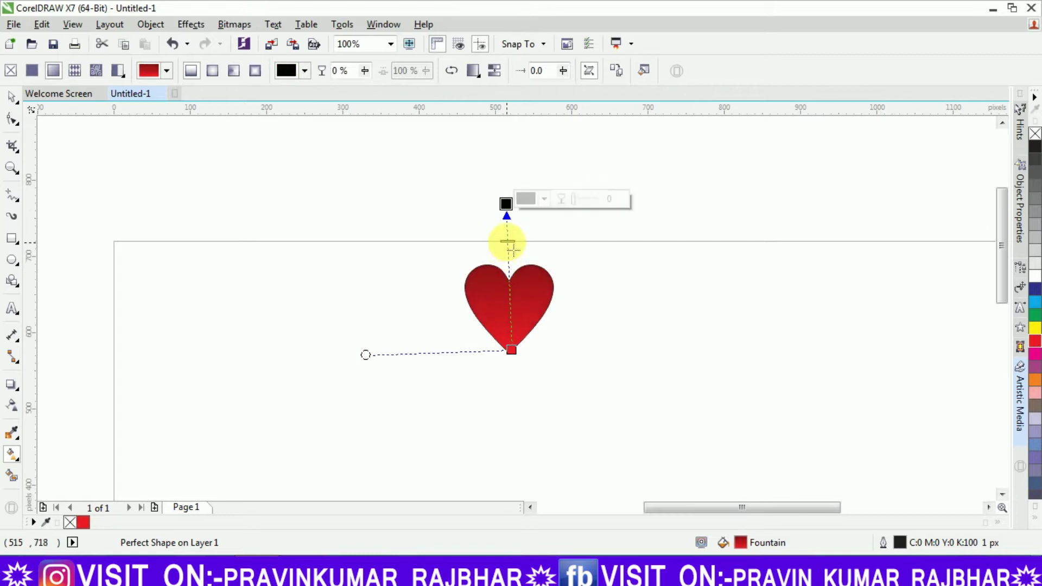
{"action": "left_click", "coordinate": [506, 225]}
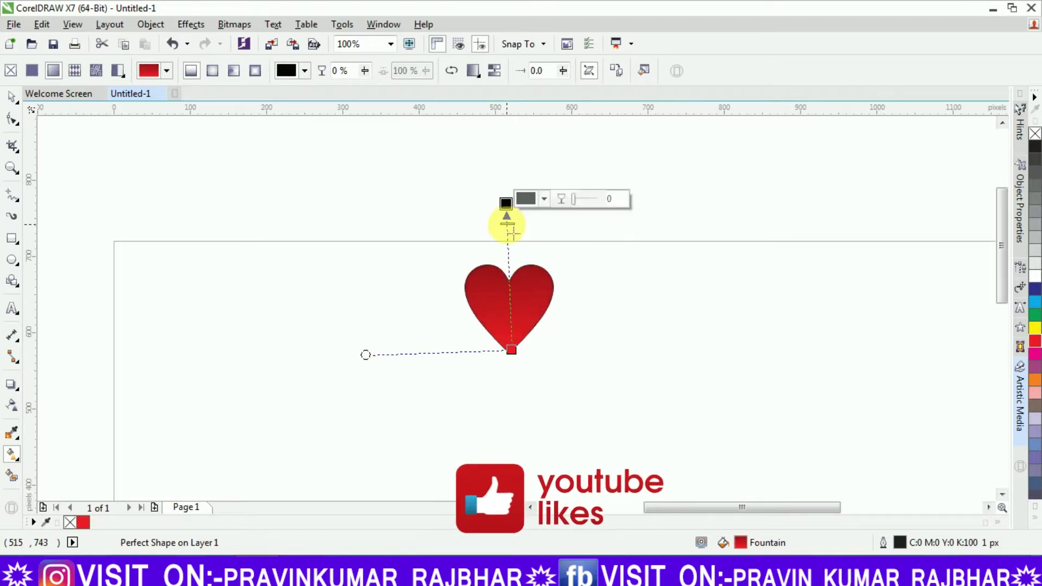
- Shrink the heart to about 108 px and move it up onto the page's upper edge
{"action": "left_click", "coordinate": [12, 98]}
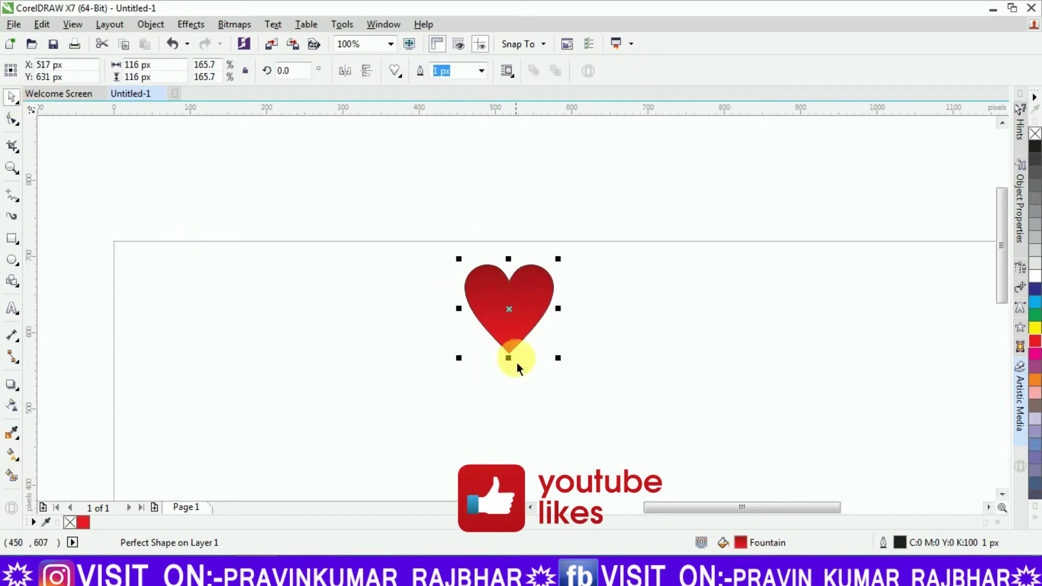
{"action": "mouse_move", "coordinate": [558, 259]}
{"action": "left_mouse_down"}
{"action": "mouse_move", "coordinate": [565, 277]}
{"action": "mouse_move", "coordinate": [552, 281]}
{"action": "mouse_move", "coordinate": [548, 272]}
{"action": "left_mouse_up"}
{"action": "left_click_drag", "start_coordinate": [505, 309], "coordinate": [502, 254]}
- Show the Artistic Media docker with the heart still selected
{"action": "key", "text": "z"}
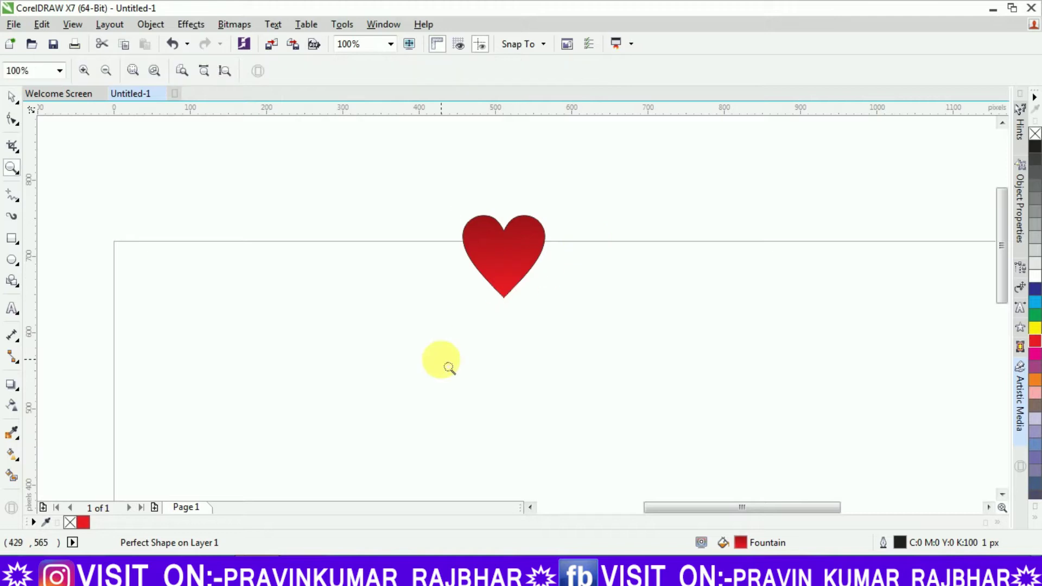
{"action": "key", "text": "F3"}
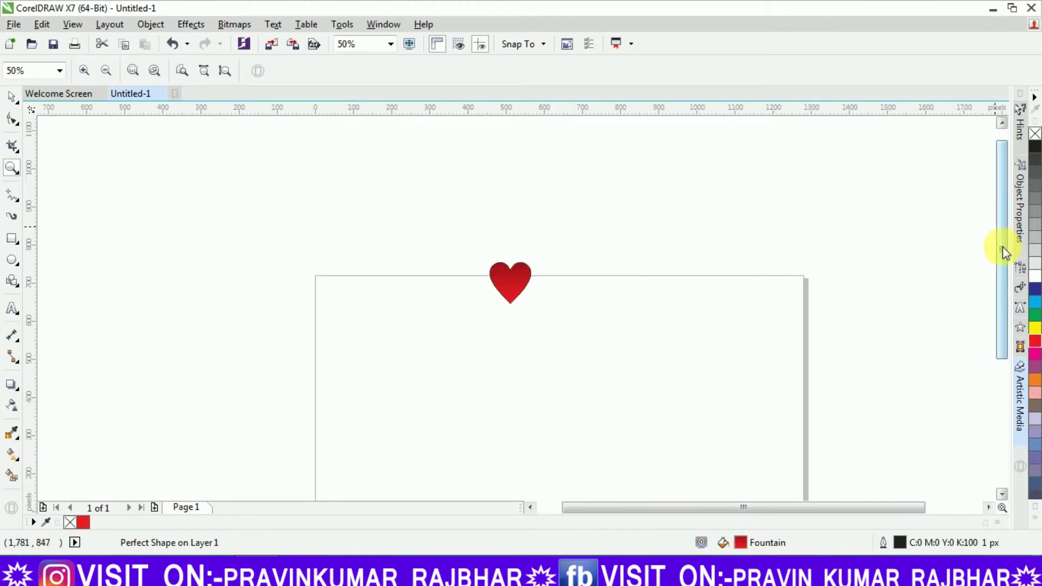
{"action": "left_click_drag", "start_coordinate": [1001, 249], "coordinate": [998, 271]}
{"action": "left_click", "coordinate": [11, 96]}
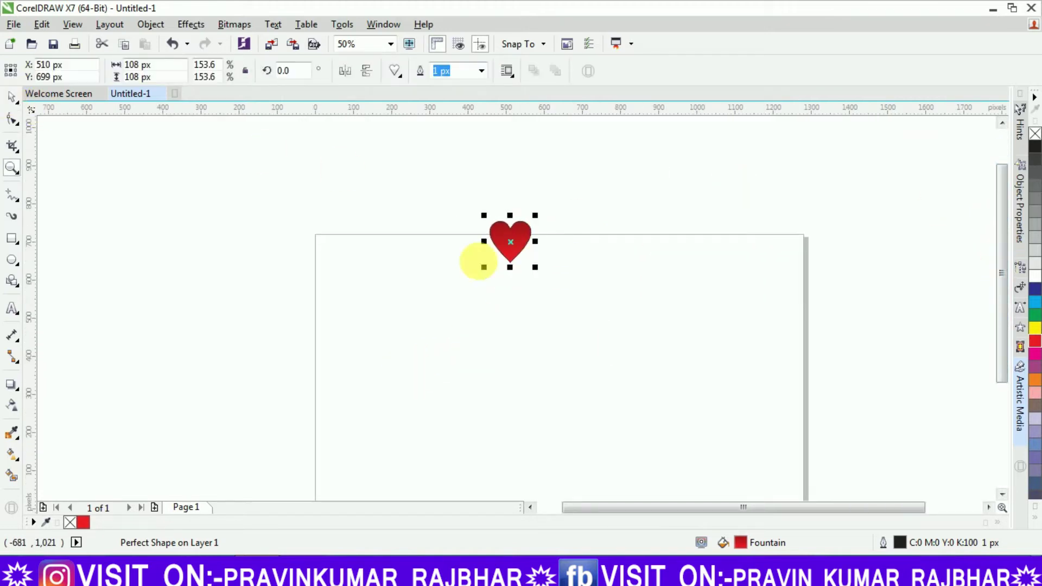
{"action": "left_click", "coordinate": [388, 25]}
{"action": "mouse_move", "coordinate": [429, 232]}
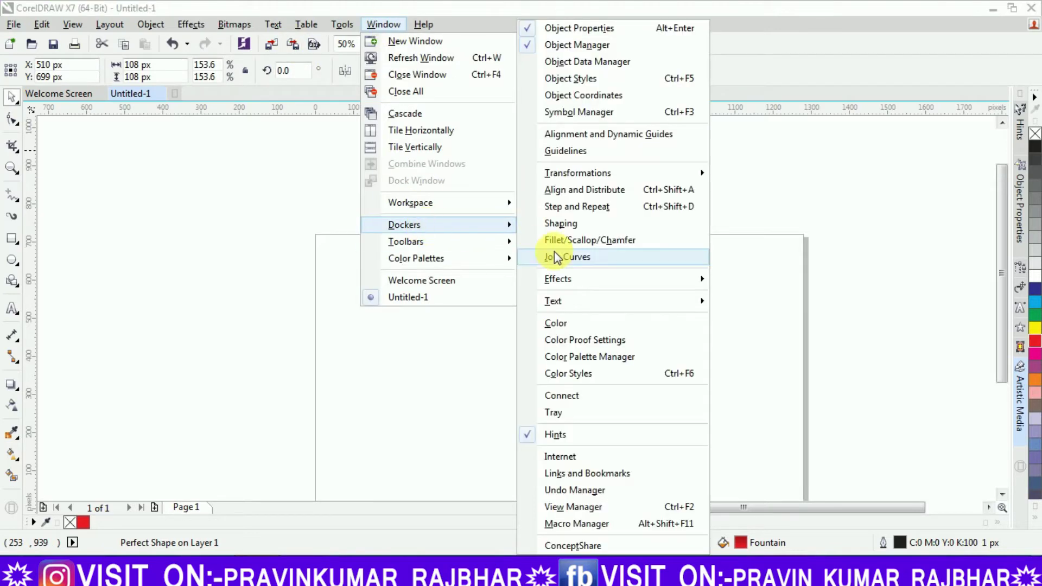
{"action": "mouse_move", "coordinate": [558, 278]}
{"action": "left_click", "coordinate": [754, 278]}
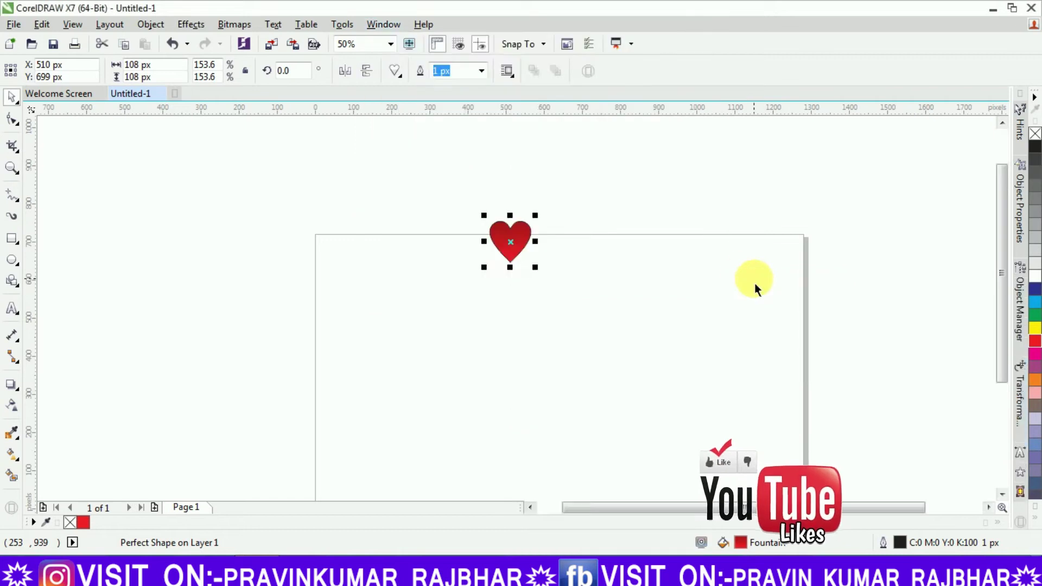
{"action": "left_click", "coordinate": [363, 25]}
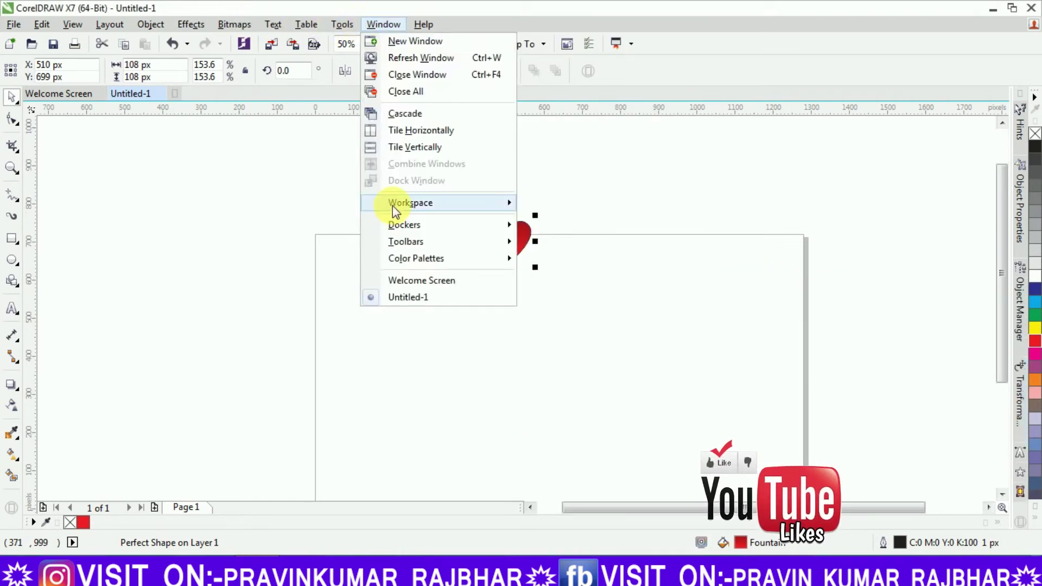
{"action": "mouse_move", "coordinate": [413, 231]}
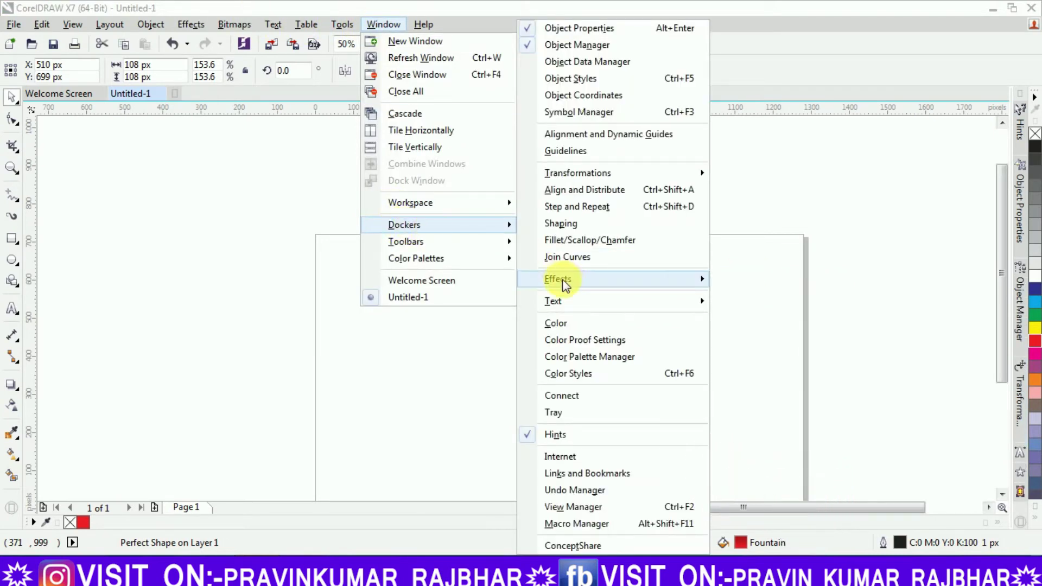
{"action": "mouse_move", "coordinate": [581, 279]}
{"action": "left_click", "coordinate": [739, 279]}
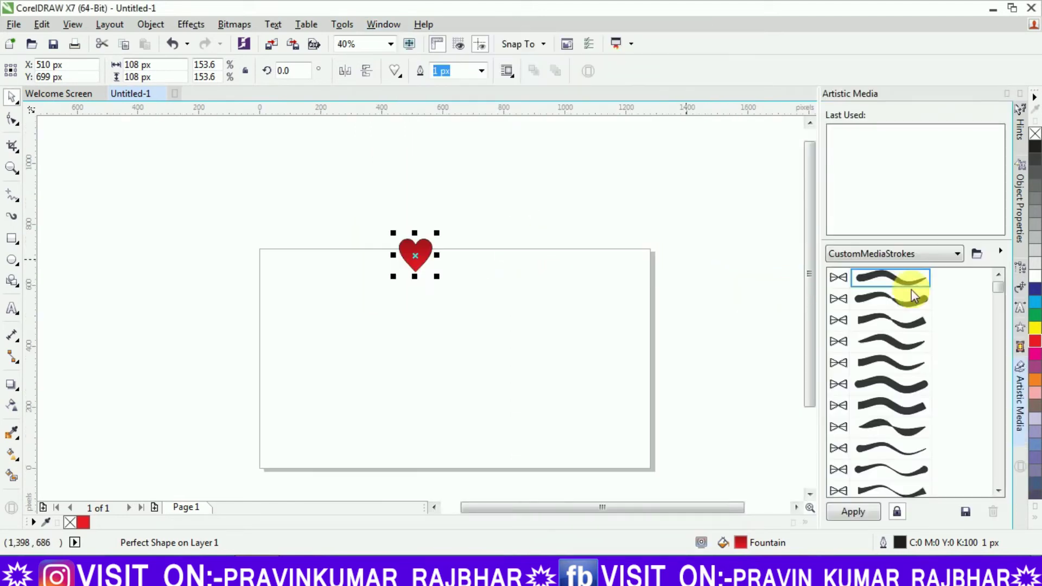
- Save the selected heart as a new Object Sprayer stroke named "dil" in CustomMediaStrokes and check it in the stroke list
{"action": "left_click_drag", "start_coordinate": [997, 289], "coordinate": [998, 391]}
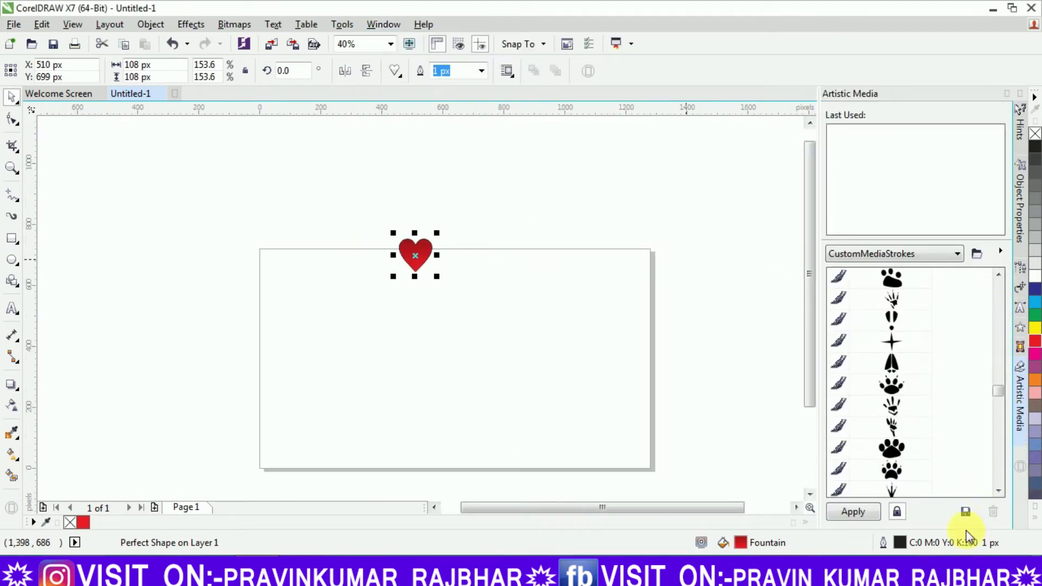
{"action": "left_click", "coordinate": [965, 512]}
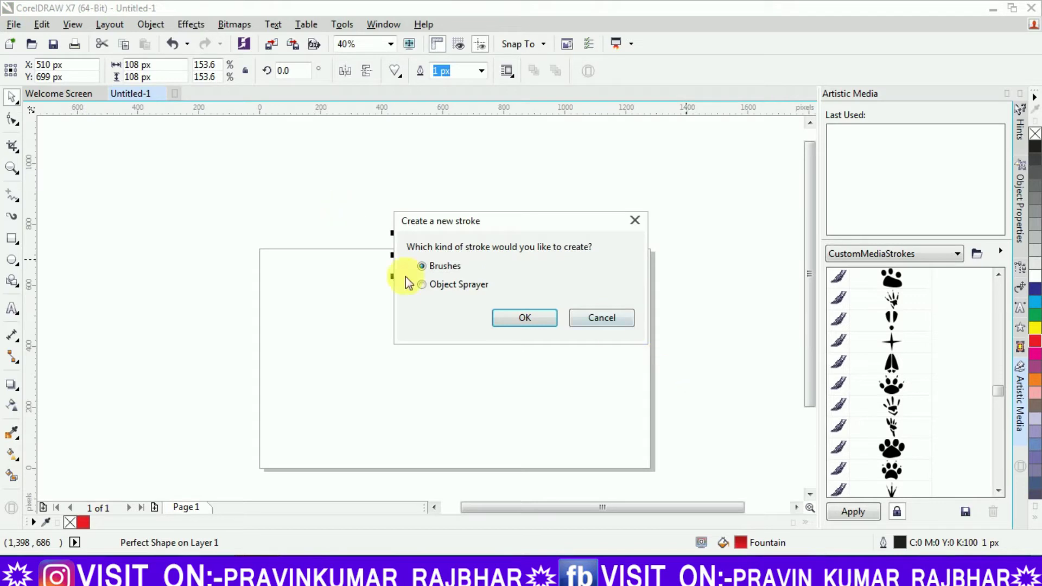
{"action": "left_click", "coordinate": [512, 317]}
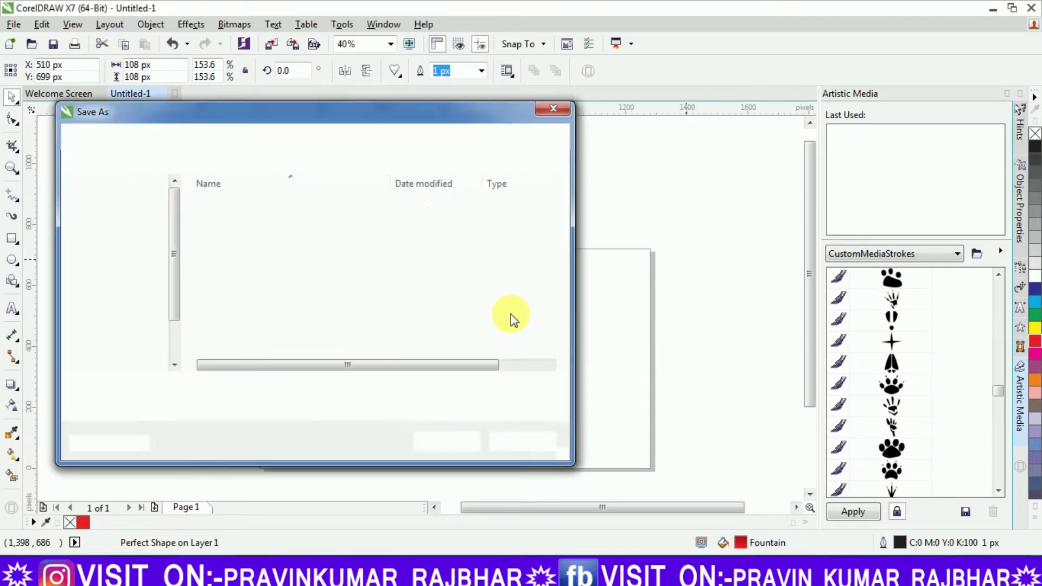
{"action": "type", "text": "dil"}
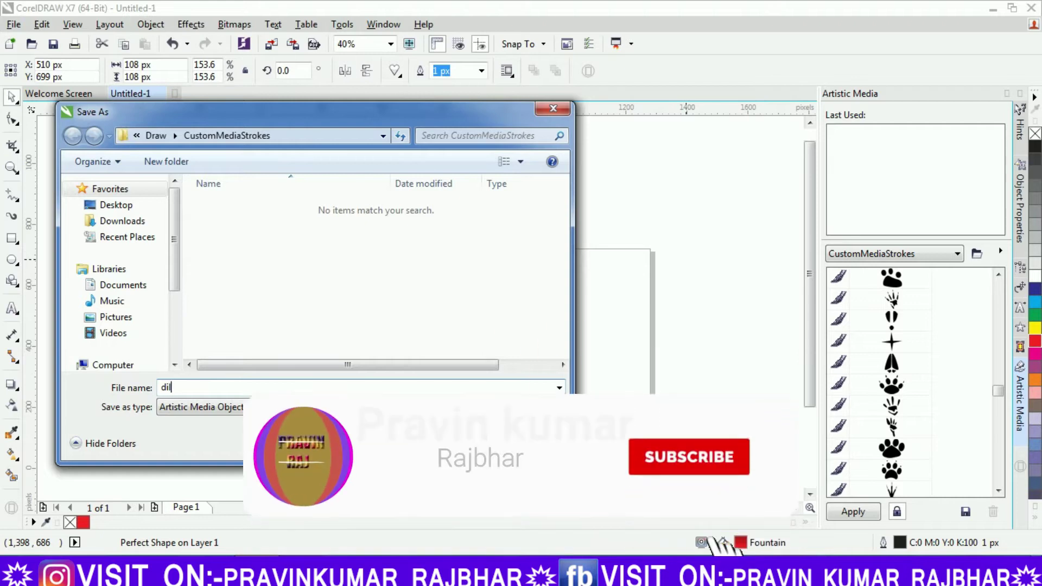
{"action": "key", "text": "Return"}
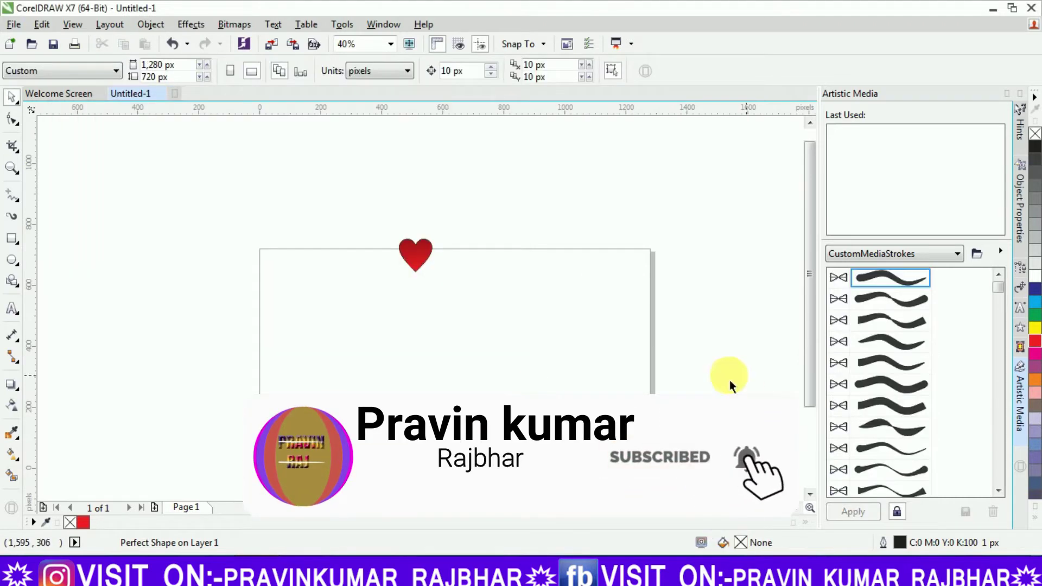
{"action": "scroll", "coordinate": [1002, 458], "scroll_direction": "down", "scroll_amount": 10}
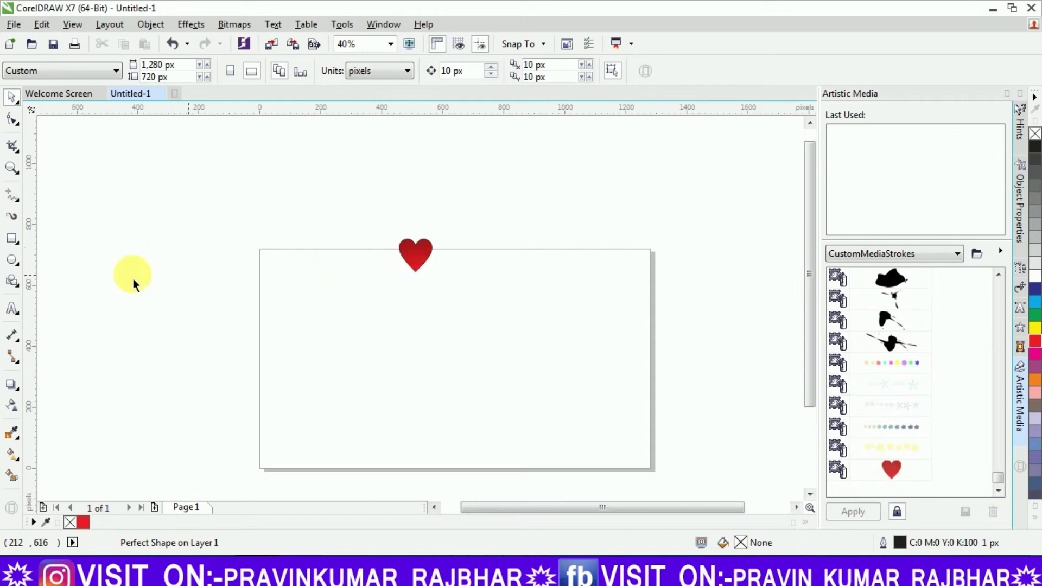
- Draw a circle about 836 px in diameter, centred at about X 497 px, Y 413 px
{"action": "left_click", "coordinate": [412, 265]}
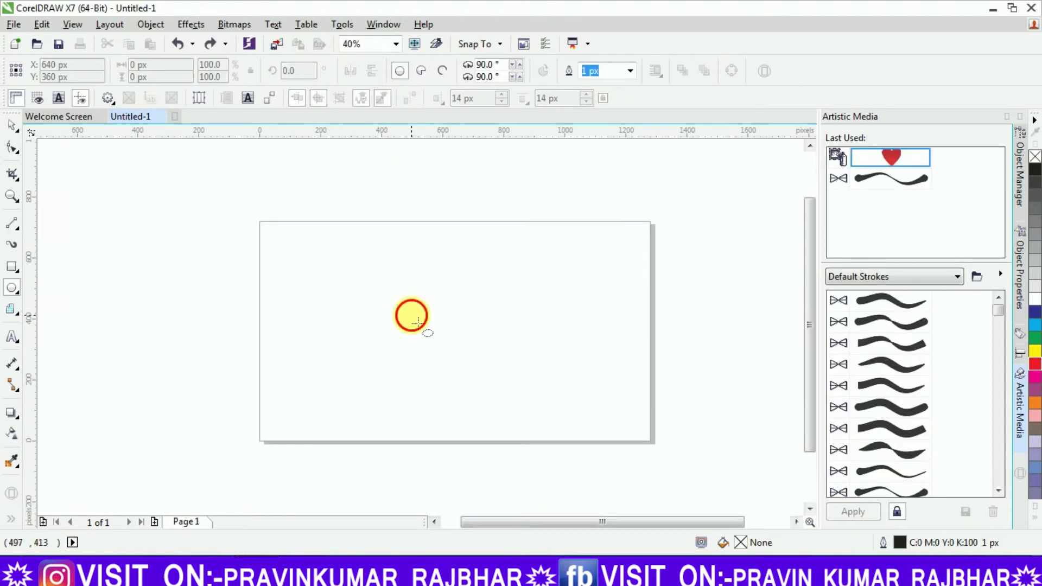
{"action": "left_click_drag", "start_coordinate": [411, 315], "coordinate": [539, 395]}
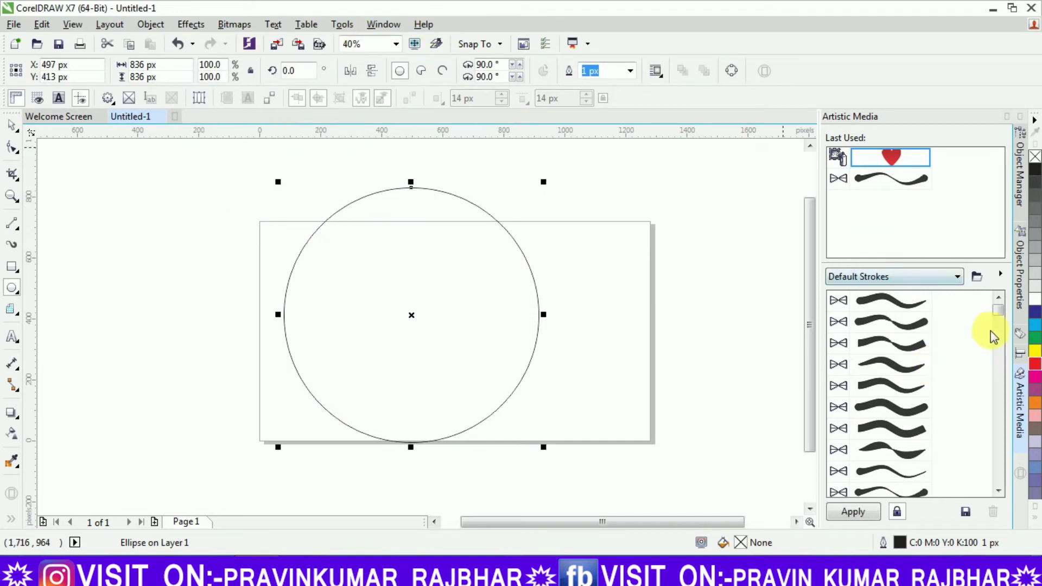
- Apply the custom red heart stroke from the end of the Default Strokes list to the selected circle
{"action": "scroll", "coordinate": [1000, 332], "scroll_direction": "down", "scroll_amount": 10}
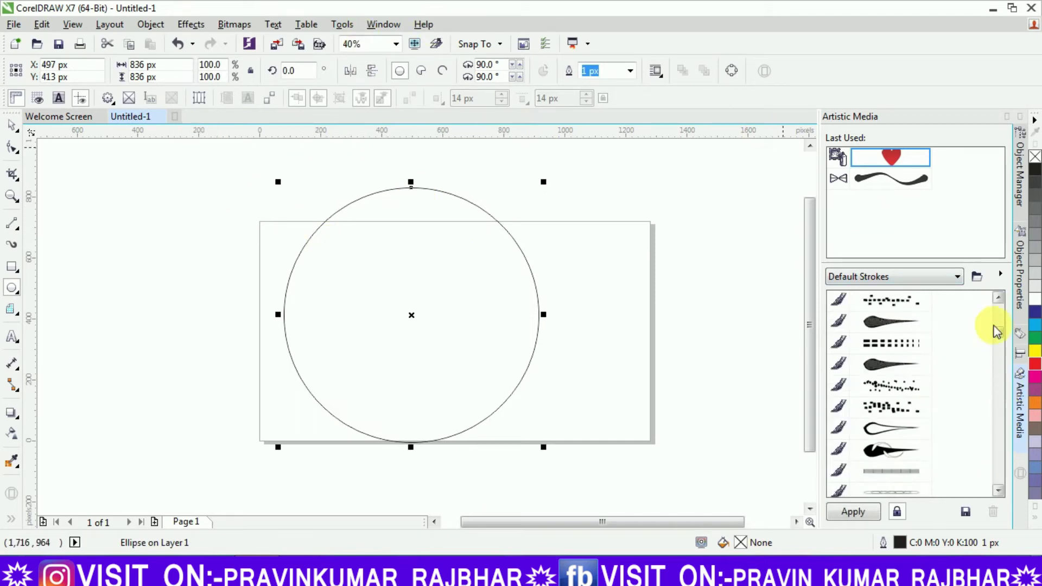
{"action": "scroll", "coordinate": [1003, 461], "scroll_direction": "down", "scroll_amount": 10}
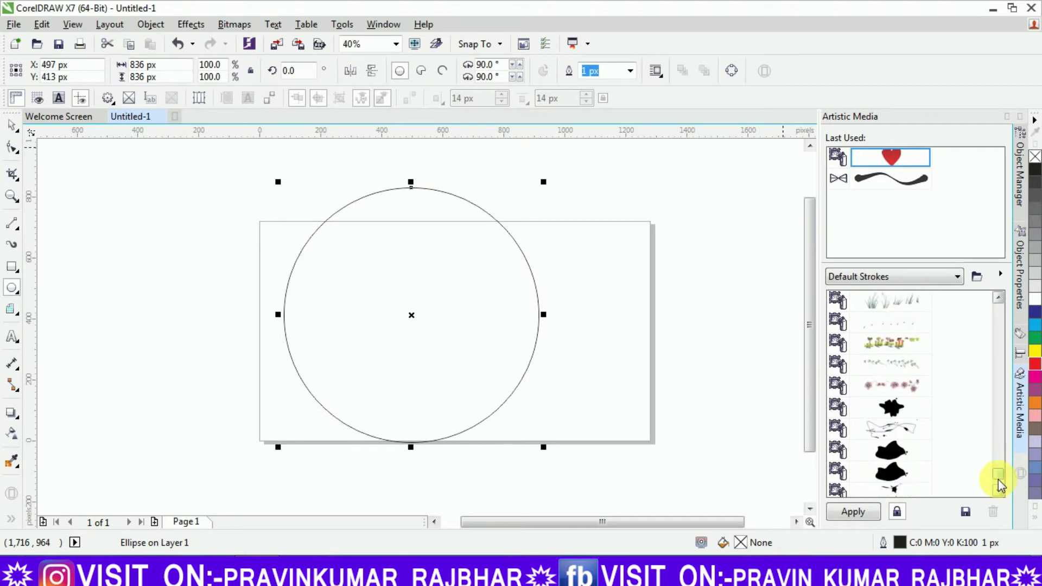
{"action": "left_click", "coordinate": [998, 490]}
{"action": "left_click", "coordinate": [998, 491]}
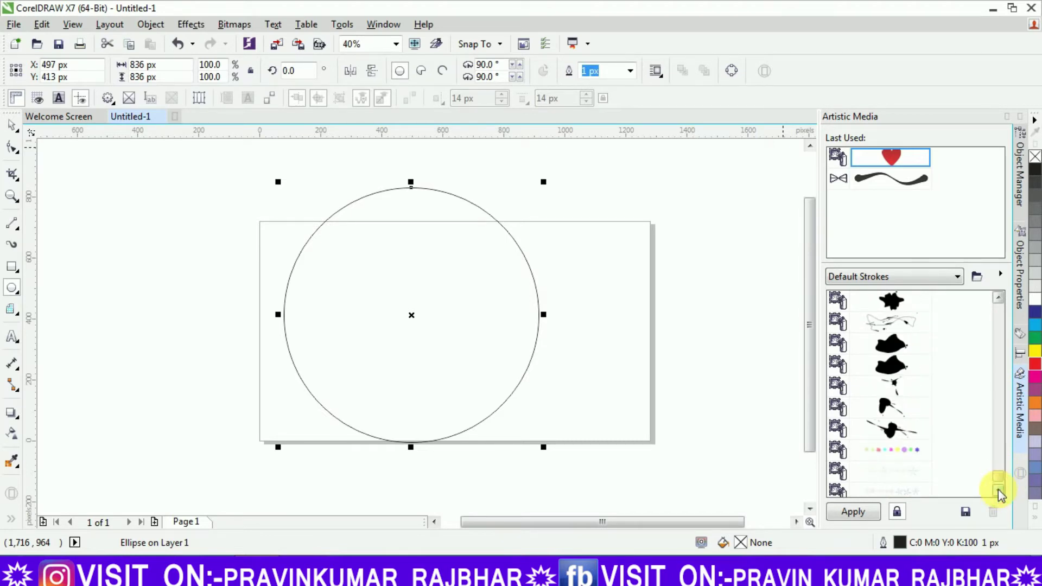
{"action": "left_click", "coordinate": [904, 471]}
{"action": "key", "text": "i"}
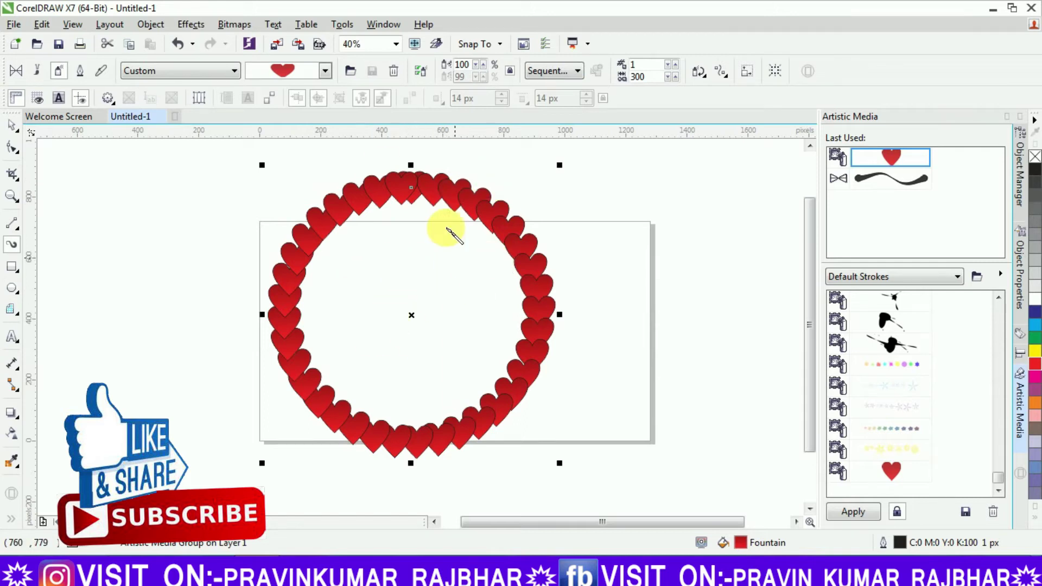
- Try tighter image spacing on the heart ring, with values of 150 and 200
{"action": "left_click", "coordinate": [667, 79]}
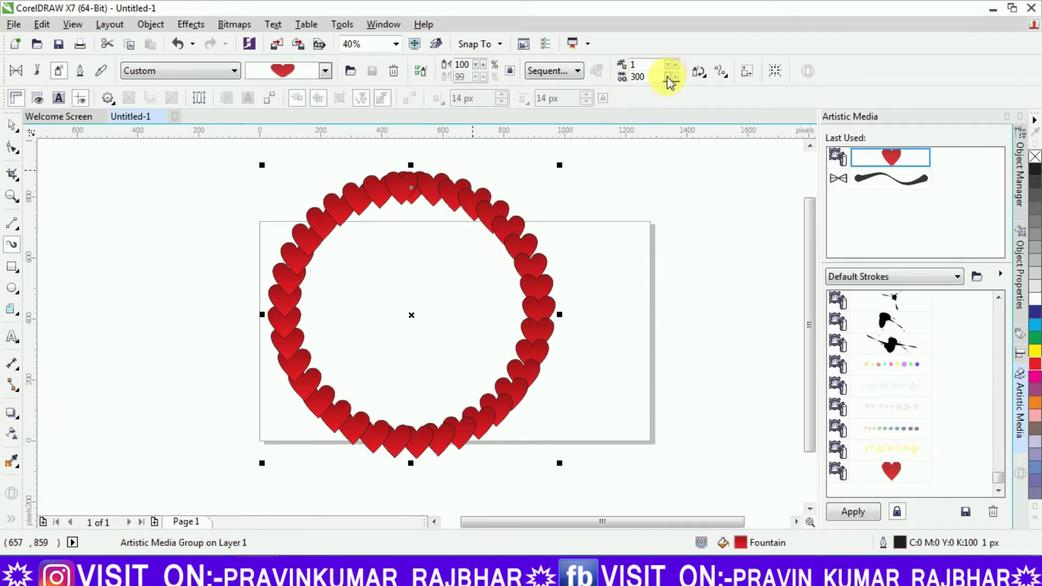
{"action": "left_click", "coordinate": [667, 80]}
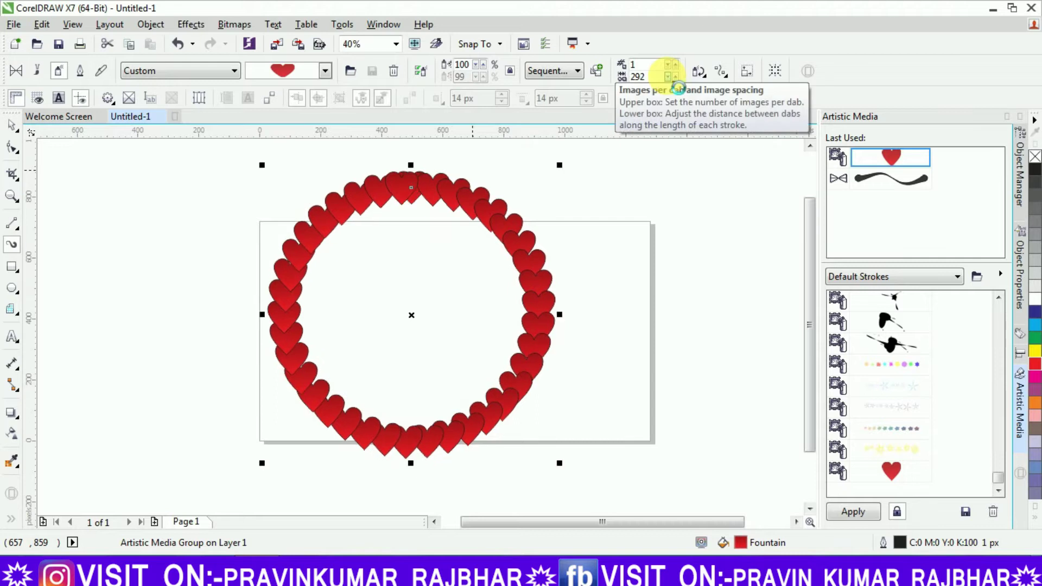
{"action": "left_click", "coordinate": [668, 79]}
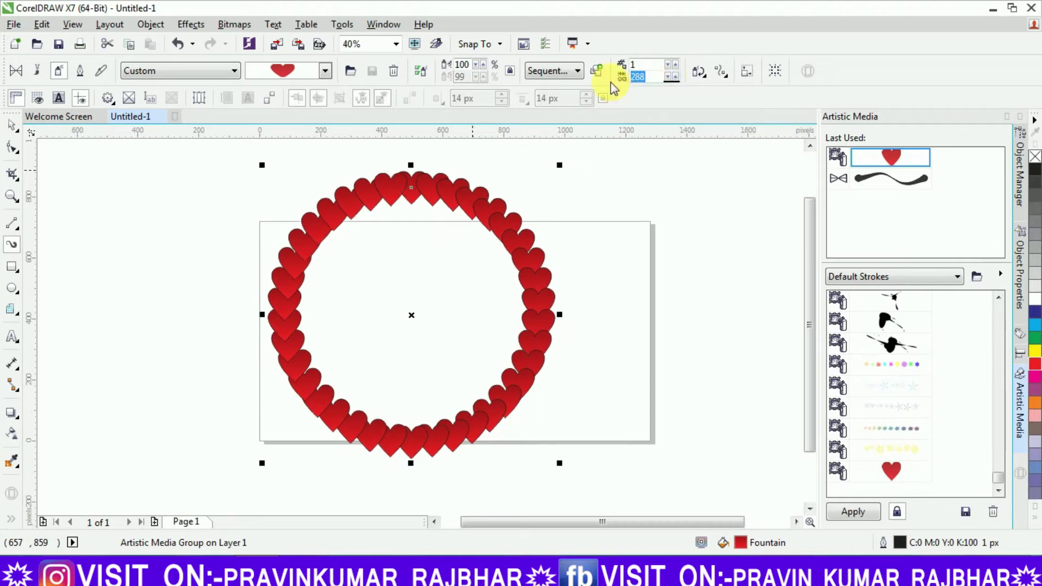
{"action": "type", "text": "150"}
{"action": "key", "text": "Return"}
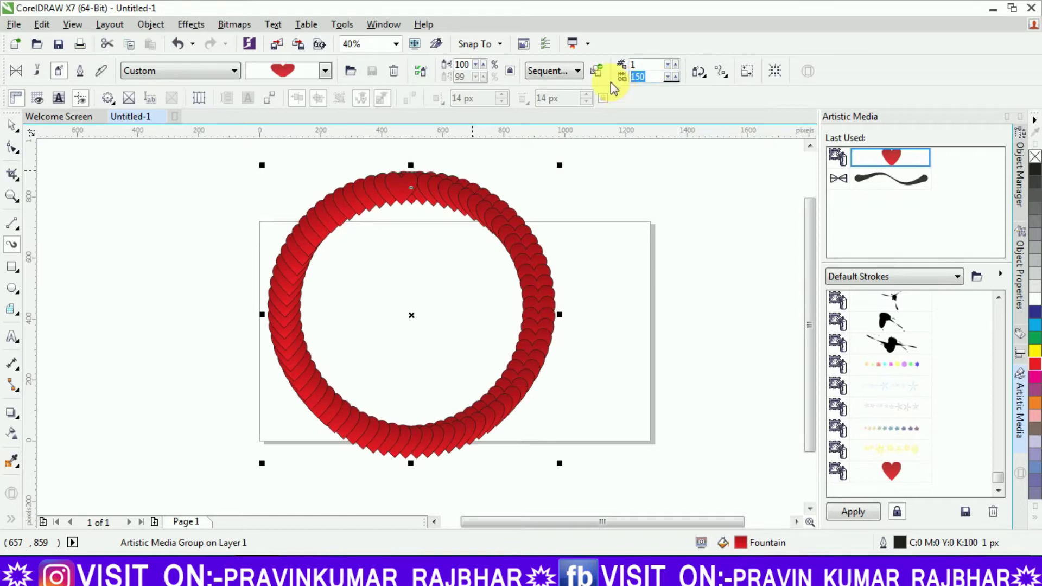
{"action": "type", "text": "200"}
{"action": "key", "text": "Return"}
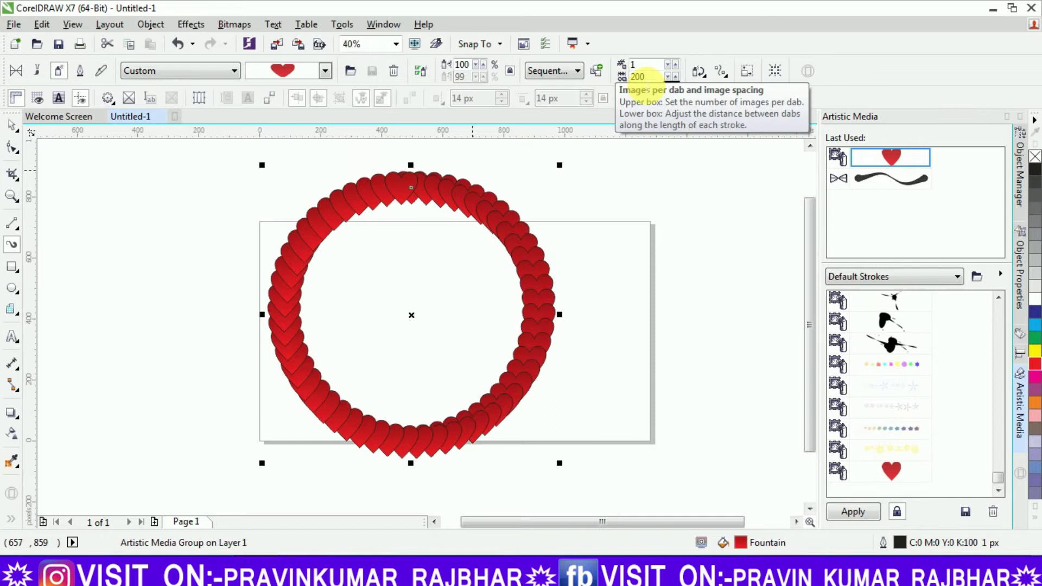
- Set the heart ring's image spacing to 50
{"action": "left_click", "coordinate": [671, 77]}
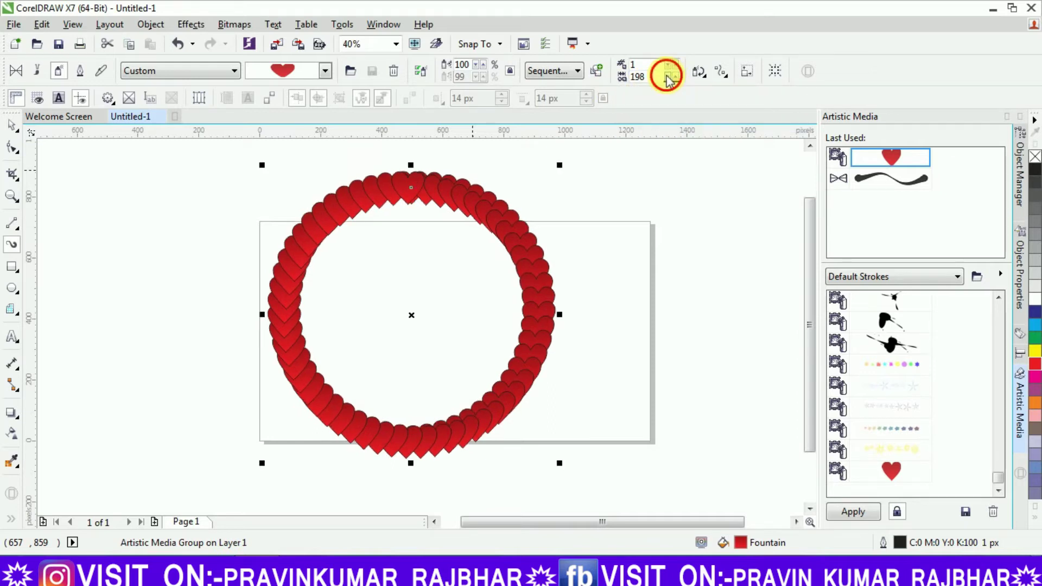
{"action": "left_click", "coordinate": [671, 78]}
{"action": "left_click", "coordinate": [668, 77]}
{"action": "left_click", "coordinate": [669, 77]}
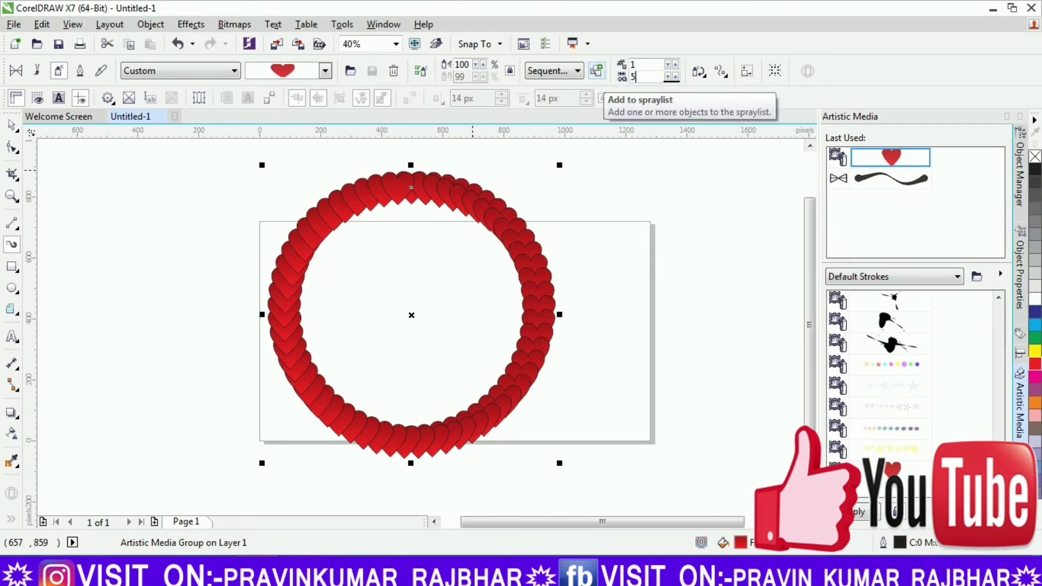
{"action": "left_click", "coordinate": [596, 71]}
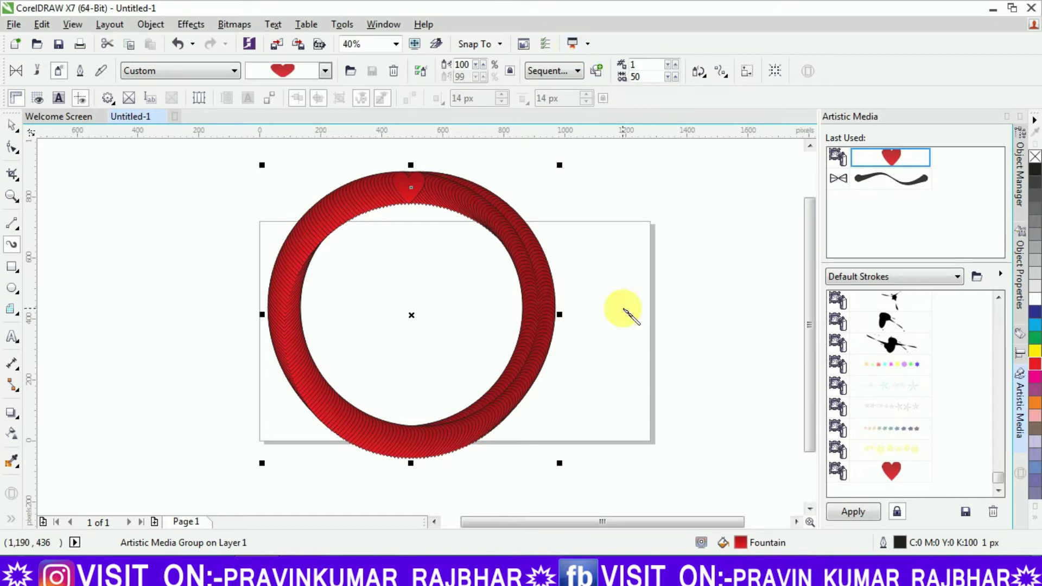
{"action": "left_click", "coordinate": [578, 70]}
{"action": "left_click", "coordinate": [545, 102]}
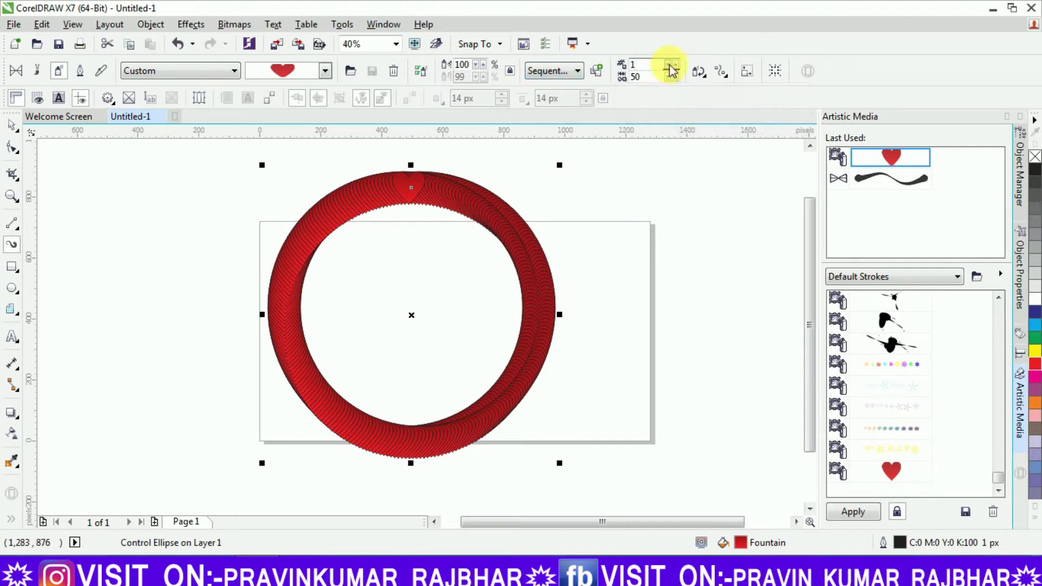
{"action": "double_click", "coordinate": [632, 65]}
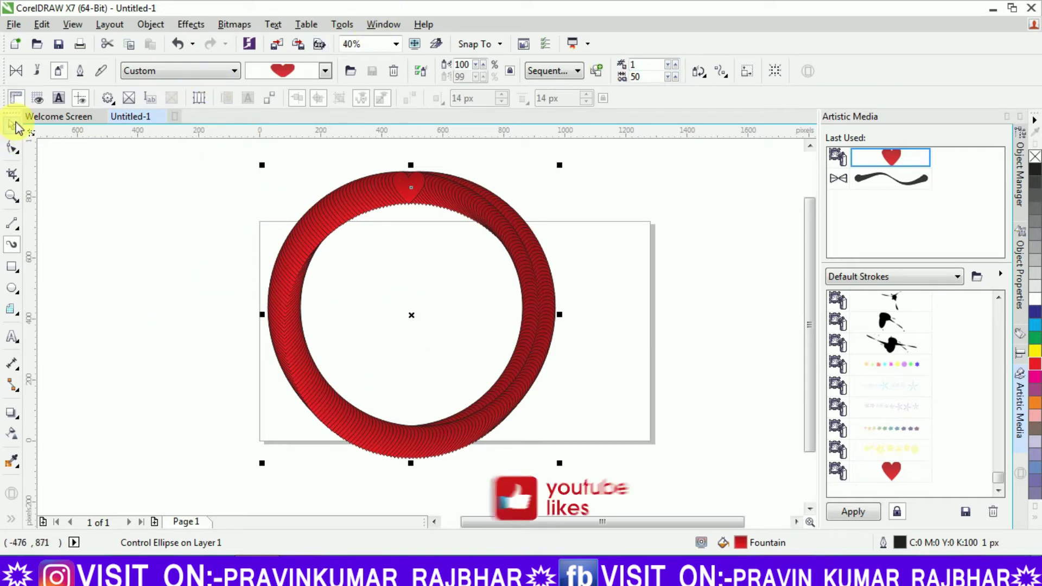
- Move the dense heart ring left so it is centred at about X -131 px, Y 476 px
{"action": "key", "text": "space"}
{"action": "left_click", "coordinate": [315, 233]}
{"action": "left_click_drag", "start_coordinate": [423, 327], "coordinate": [232, 307]}
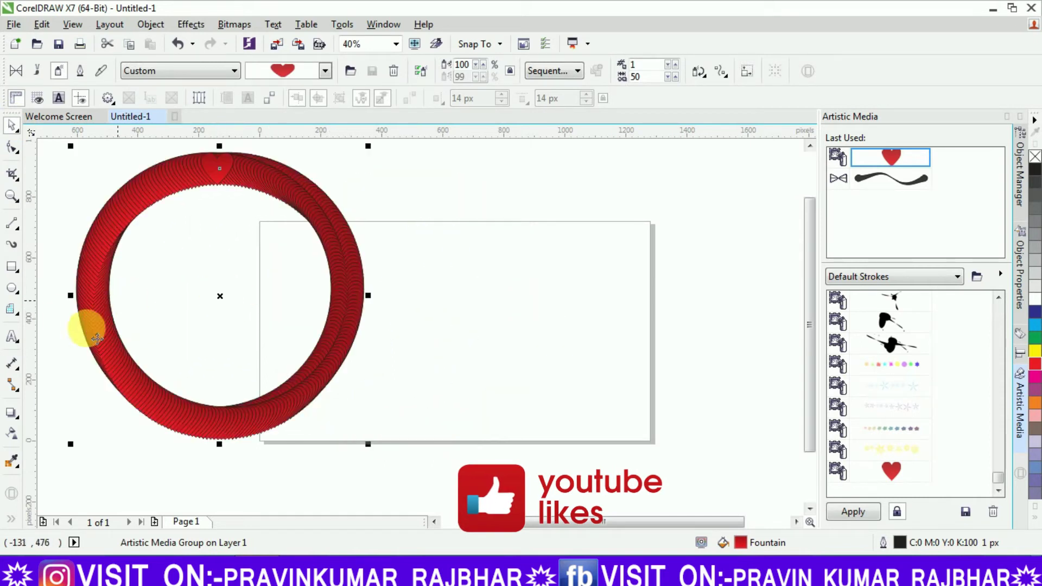
{"action": "left_click", "coordinate": [12, 288]}
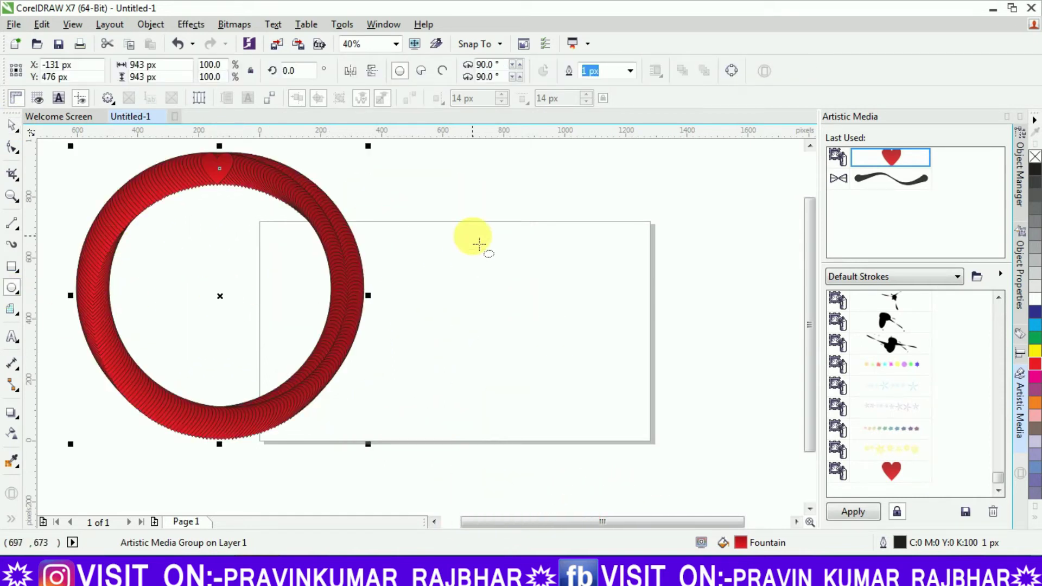
{"action": "mouse_move", "coordinate": [505, 255]}
{"action": "left_mouse_down"}
{"action": "mouse_move", "coordinate": [564, 305]}
{"action": "mouse_move", "coordinate": [577, 344]}
{"action": "mouse_move", "coordinate": [651, 365]}
{"action": "mouse_move", "coordinate": [770, 481]}
{"action": "left_mouse_up"}
{"action": "left_click", "coordinate": [623, 352]}
{"action": "key", "text": "ctrl+z"}
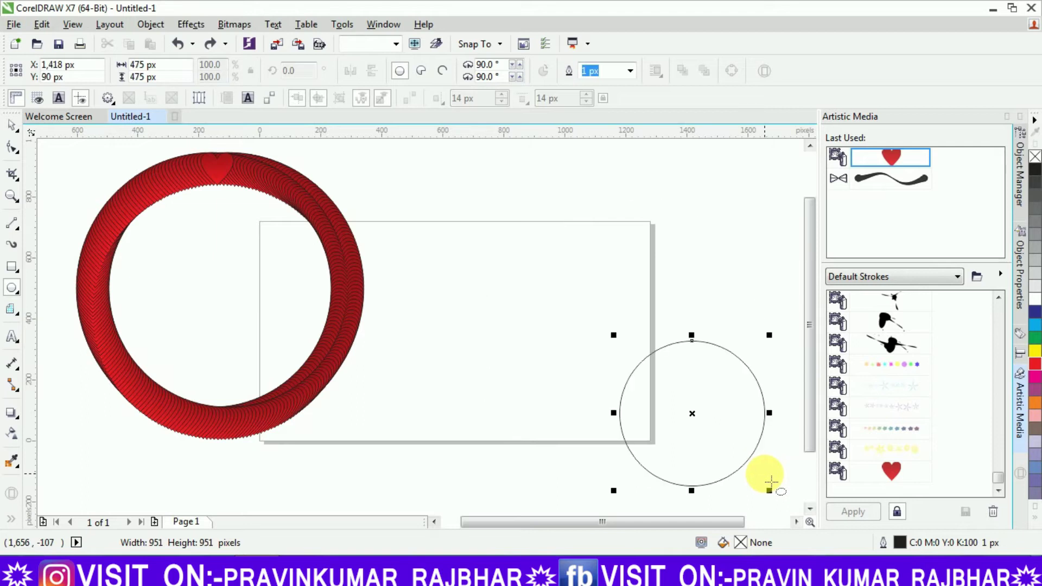
{"action": "key", "text": "ctrl+z"}
- Draw a circle about 926 px in diameter centred at about X 955 px, Y 356 px, and apply the heart stroke to it
{"action": "mouse_move", "coordinate": [547, 302]}
{"action": "left_mouse_down"}
{"action": "mouse_move", "coordinate": [685, 414]}
{"action": "mouse_move", "coordinate": [682, 428]}
{"action": "left_mouse_up"}
{"action": "left_click_drag", "start_coordinate": [542, 308], "coordinate": [552, 346]}
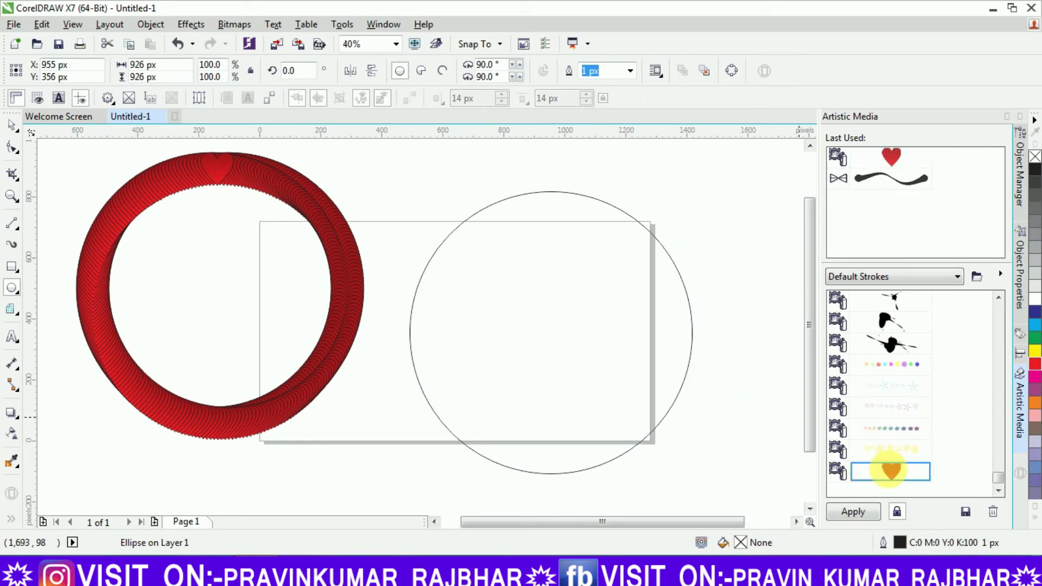
{"action": "left_click", "coordinate": [889, 470]}
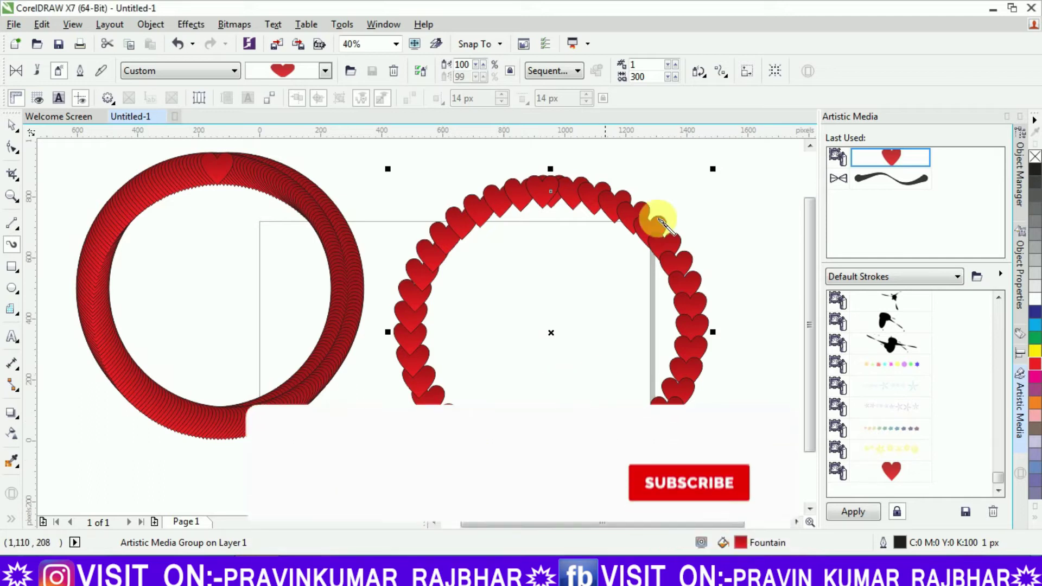
- Set the rotation of the new ring's hearts to Relative to Path
{"action": "left_click", "coordinate": [698, 71]}
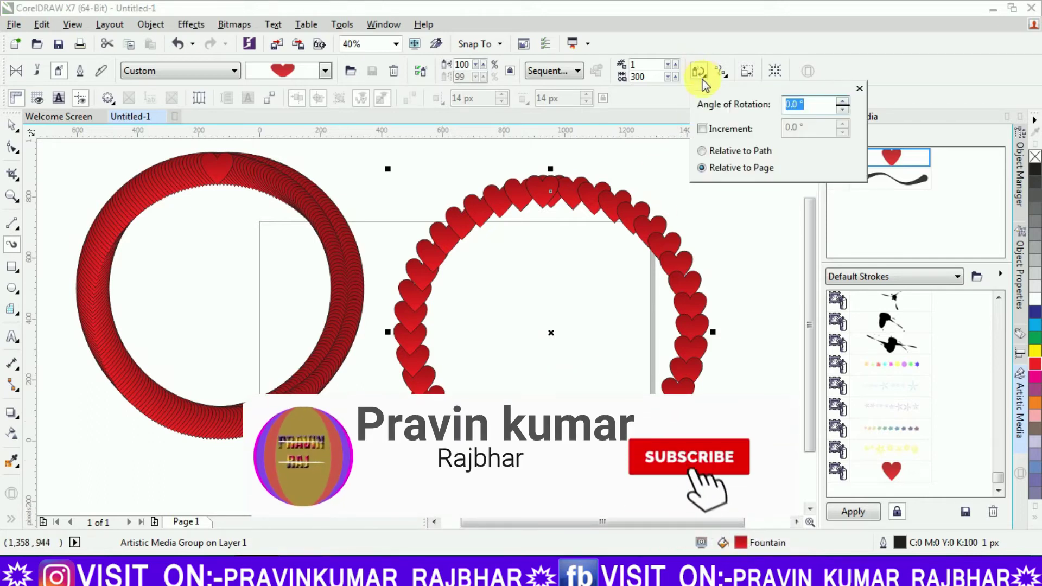
{"action": "left_click", "coordinate": [702, 152]}
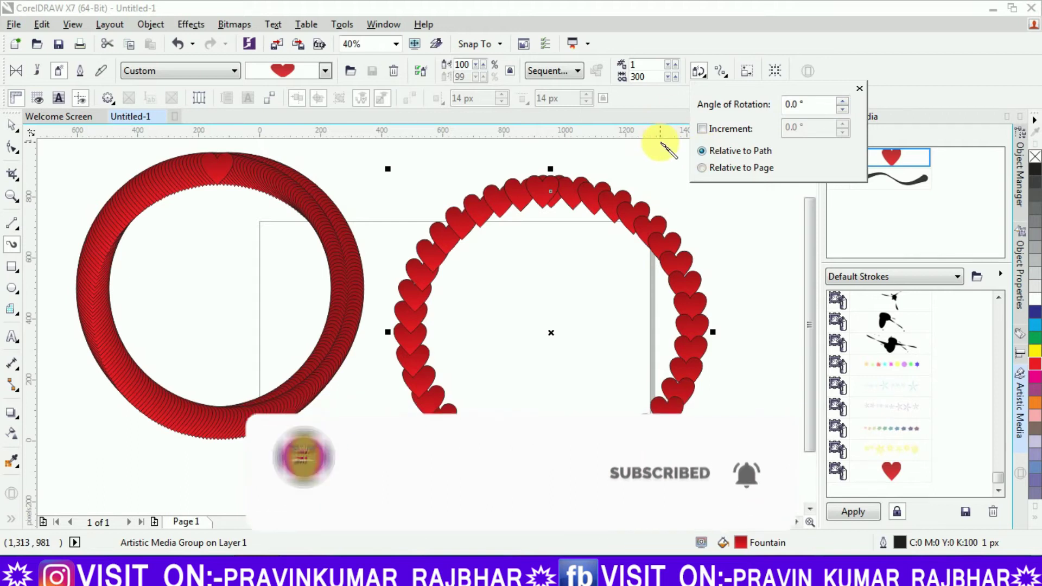
{"action": "left_click", "coordinate": [672, 77]}
- Reduce the size of the new ring's sprayed hearts to 50%, and fine-tune it to 49%
{"action": "left_click_drag", "start_coordinate": [472, 65], "coordinate": [445, 69]}
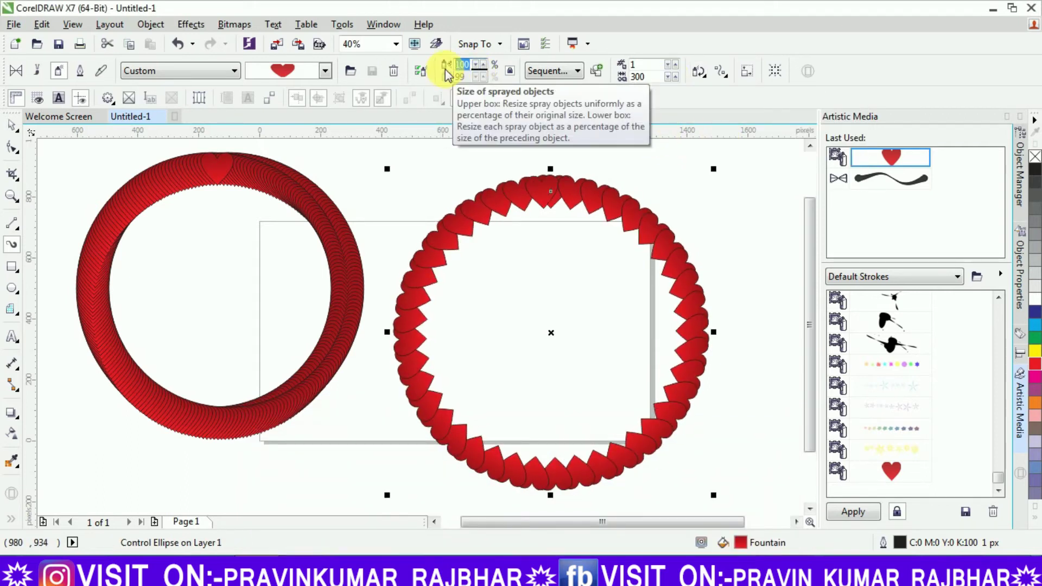
{"action": "type", "text": "50"}
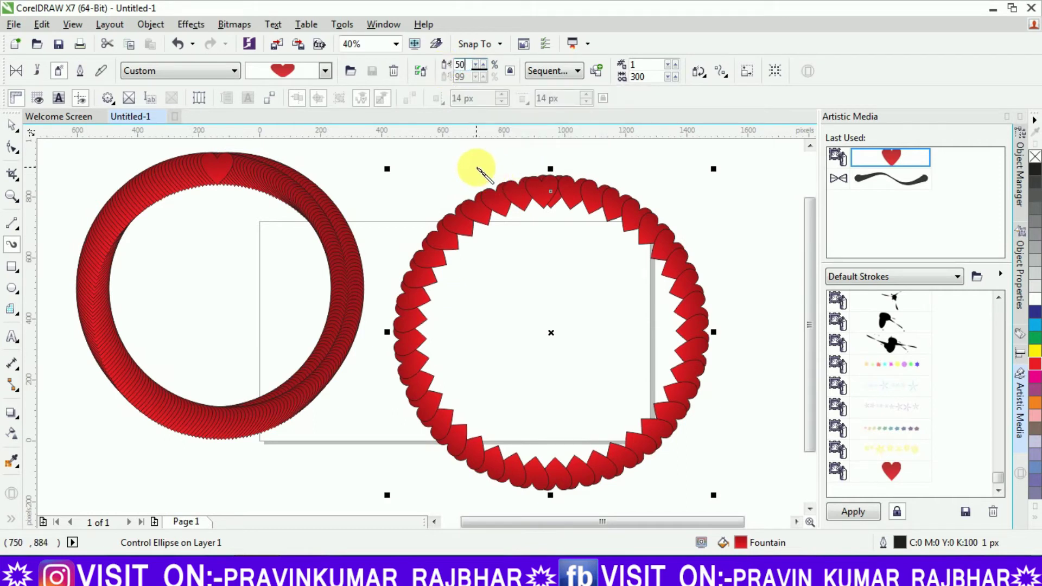
{"action": "key", "text": "Return"}
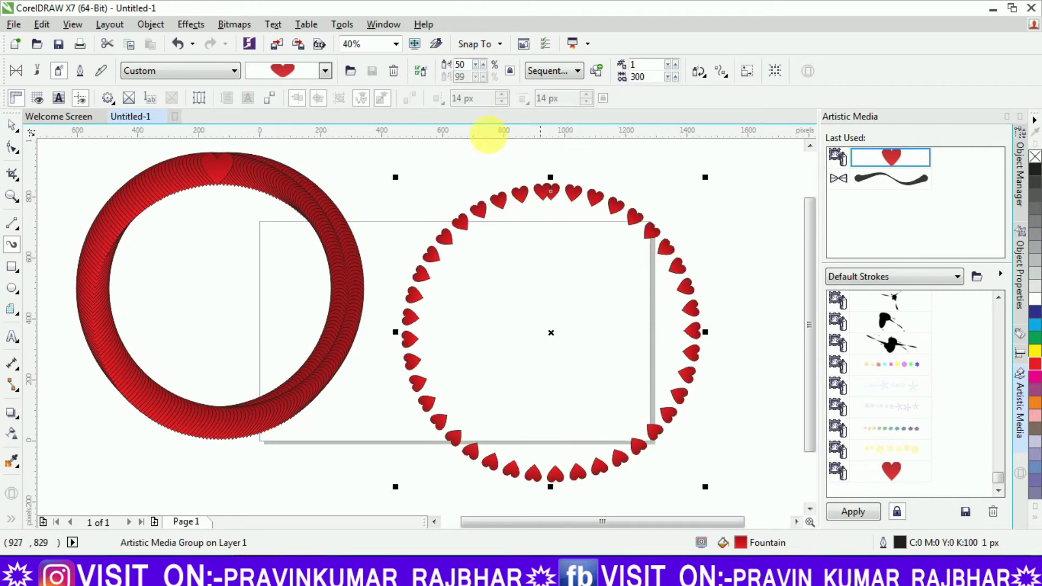
{"action": "double_click", "coordinate": [459, 65]}
{"action": "type", "text": "49"}
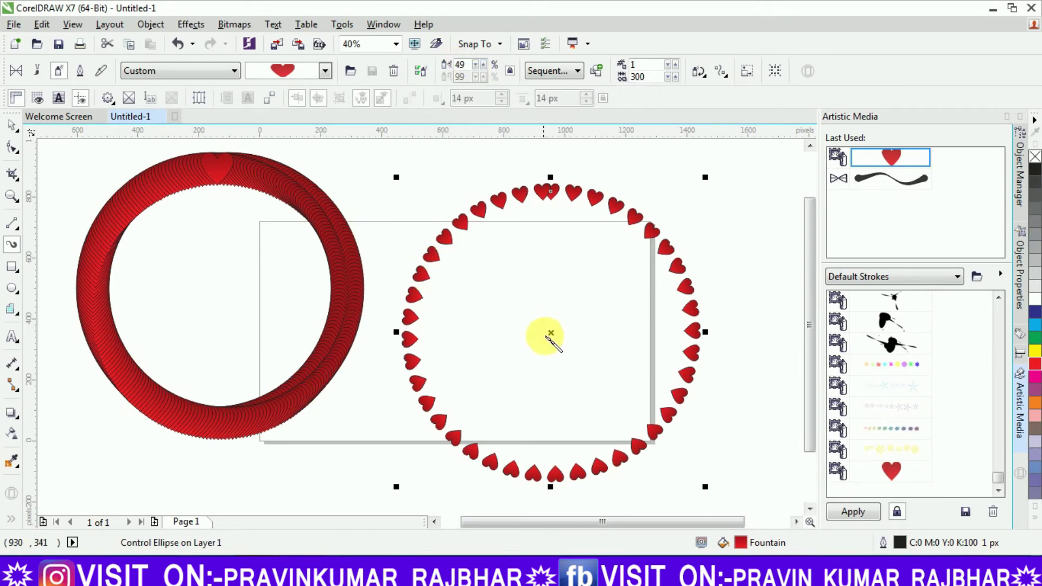
- Move the ring of small hearts slightly up and left, and shrink it a little from its corner
{"action": "mouse_move", "coordinate": [559, 339]}
{"action": "left_mouse_down"}
{"action": "mouse_move", "coordinate": [525, 305]}
{"action": "mouse_move", "coordinate": [555, 324]}
{"action": "left_mouse_up"}
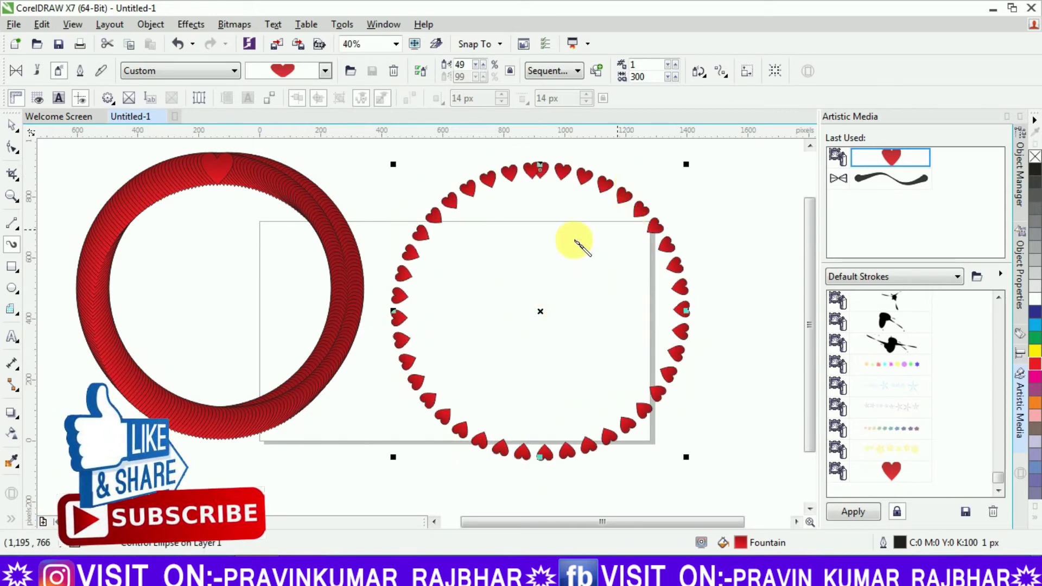
{"action": "left_click_drag", "start_coordinate": [685, 164], "coordinate": [677, 177]}
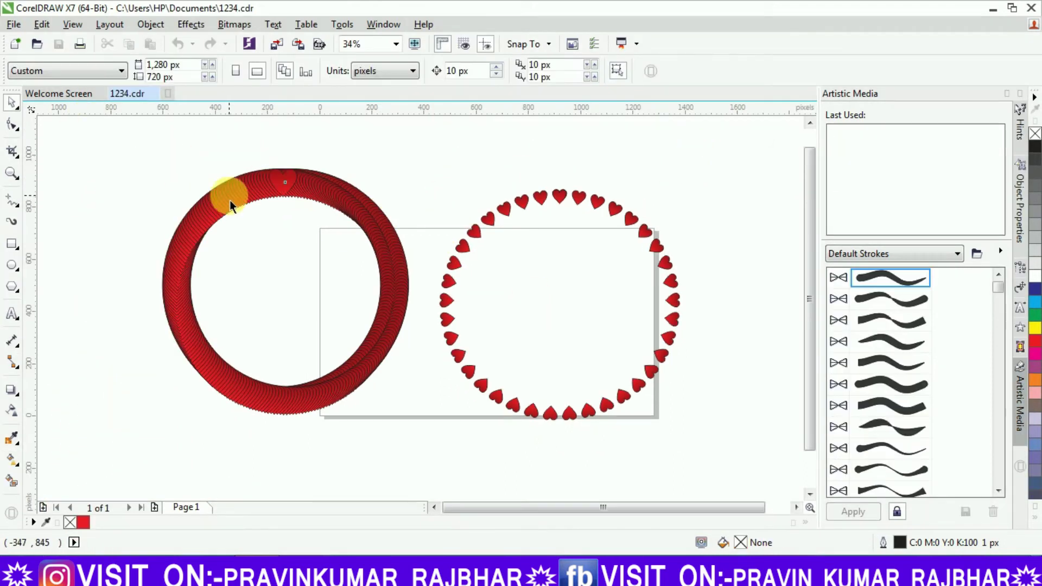
- Shrink the dense heart ring and move it off the page to the upper left
{"action": "left_click", "coordinate": [229, 200]}
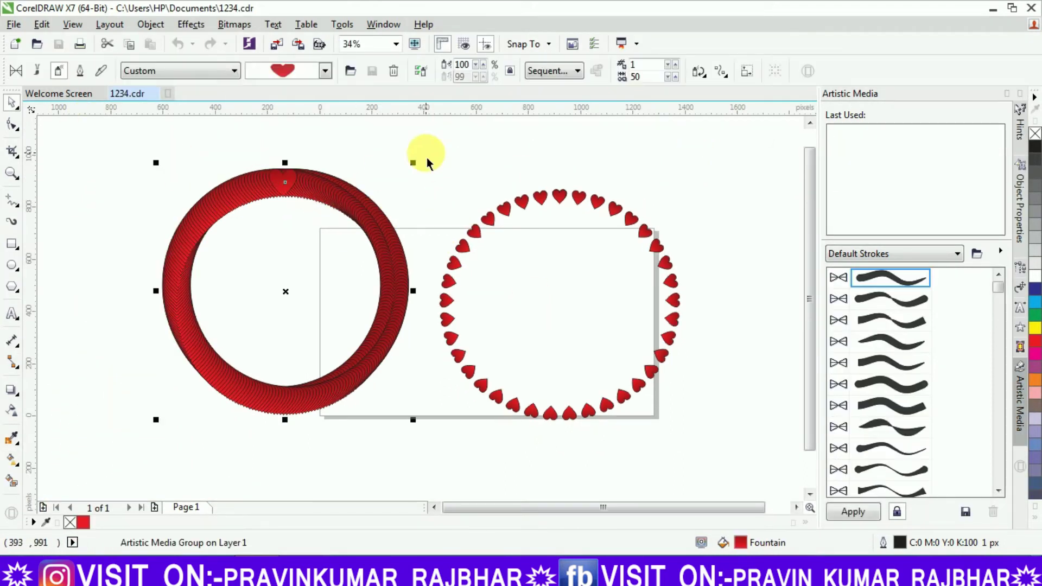
{"action": "left_click_drag", "start_coordinate": [412, 163], "coordinate": [385, 197]}
{"action": "left_click_drag", "start_coordinate": [301, 307], "coordinate": [152, 236]}
- Shrink the ring of small hearts to about 611 × 587 px and move it to about X -349 px, Y 143 px
{"action": "left_click", "coordinate": [502, 218]}
{"action": "left_click_drag", "start_coordinate": [678, 192], "coordinate": [646, 222]}
{"action": "left_click_drag", "start_coordinate": [569, 311], "coordinate": [238, 383]}
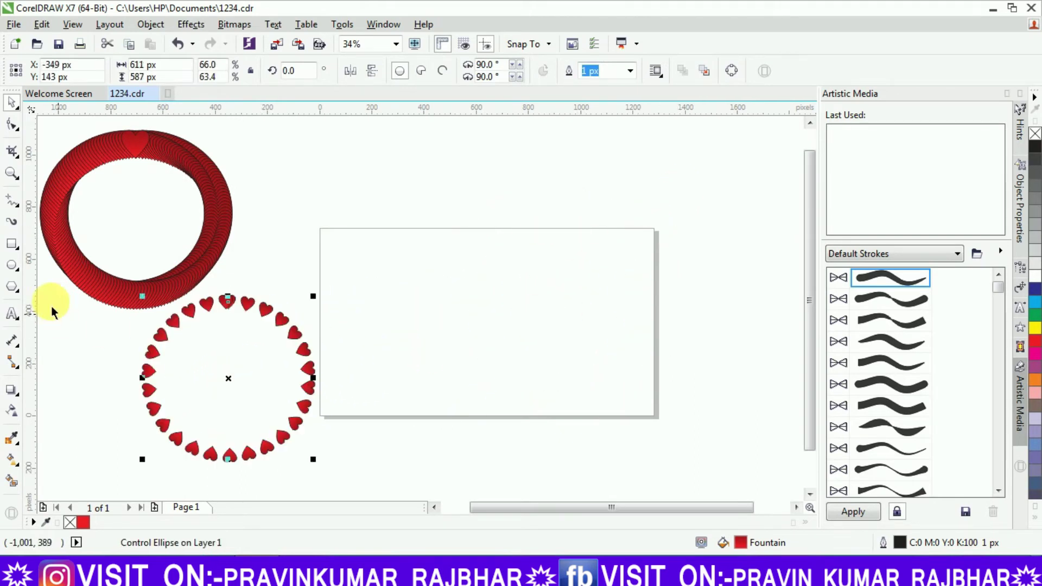
- Draw a rectangle about 1,192 × 821 px centred at about X 805 px, Y 382 px, and apply the custom heart stroke to it
{"action": "left_click", "coordinate": [12, 243]}
{"action": "left_click_drag", "start_coordinate": [374, 210], "coordinate": [685, 424]}
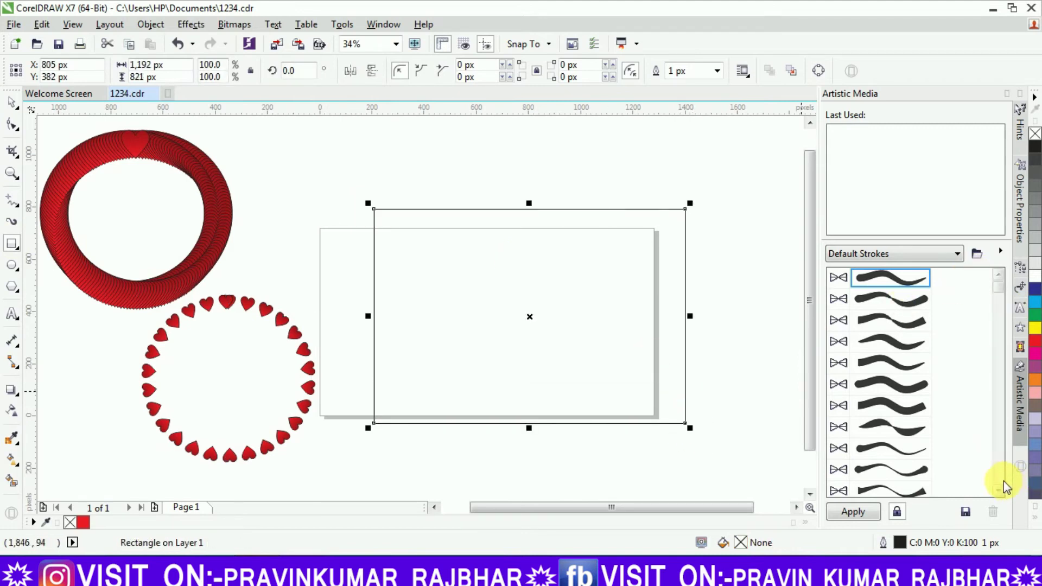
{"action": "scroll", "coordinate": [1003, 481], "scroll_direction": "down", "scroll_amount": 10}
{"action": "scroll", "coordinate": [1000, 477], "scroll_direction": "down", "scroll_amount": 10}
{"action": "scroll", "coordinate": [1001, 478], "scroll_direction": "down", "scroll_amount": 5}
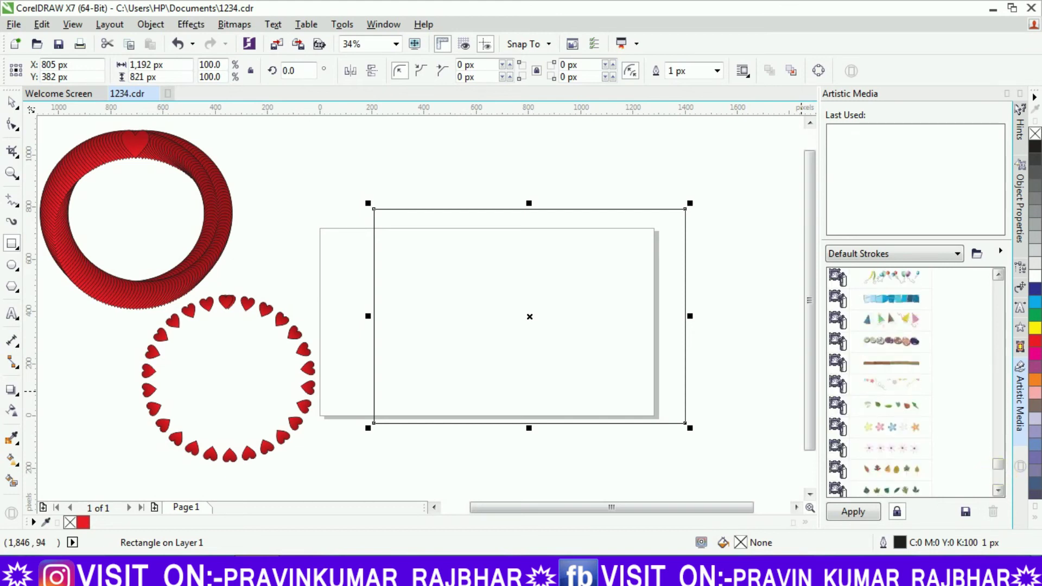
{"action": "left_click_drag", "start_coordinate": [1001, 474], "coordinate": [1002, 494]}
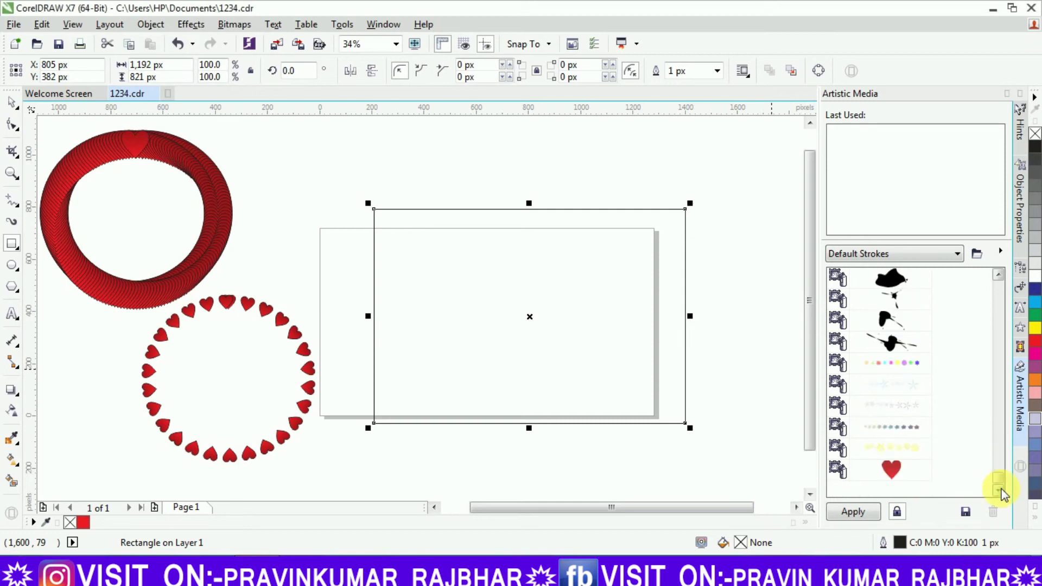
{"action": "left_click", "coordinate": [894, 467]}
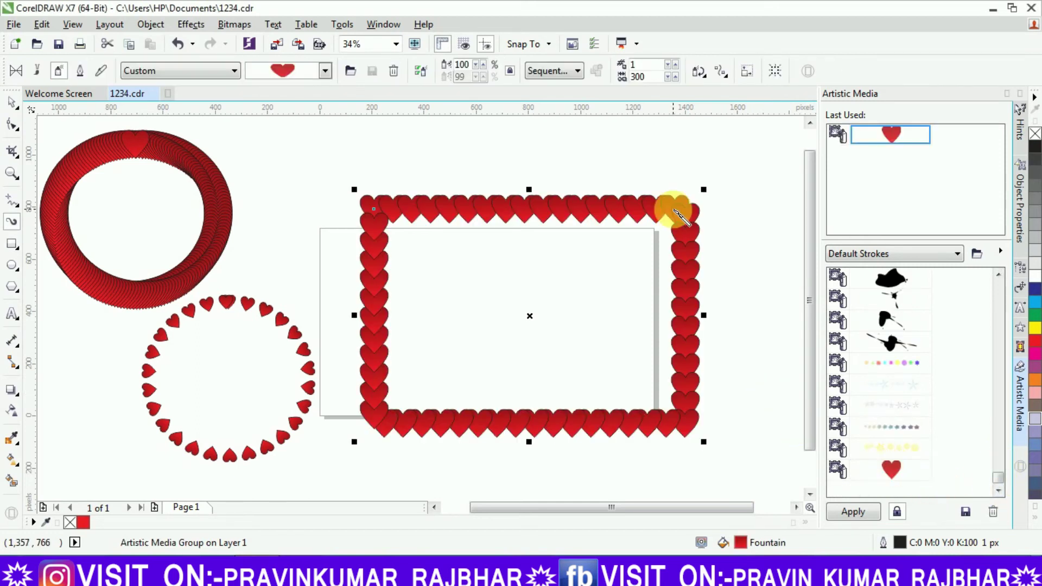
- Reduce the sprayed heart size on the rectangle to 50%, and raise it in increments to 68%
{"action": "left_click", "coordinate": [12, 102]}
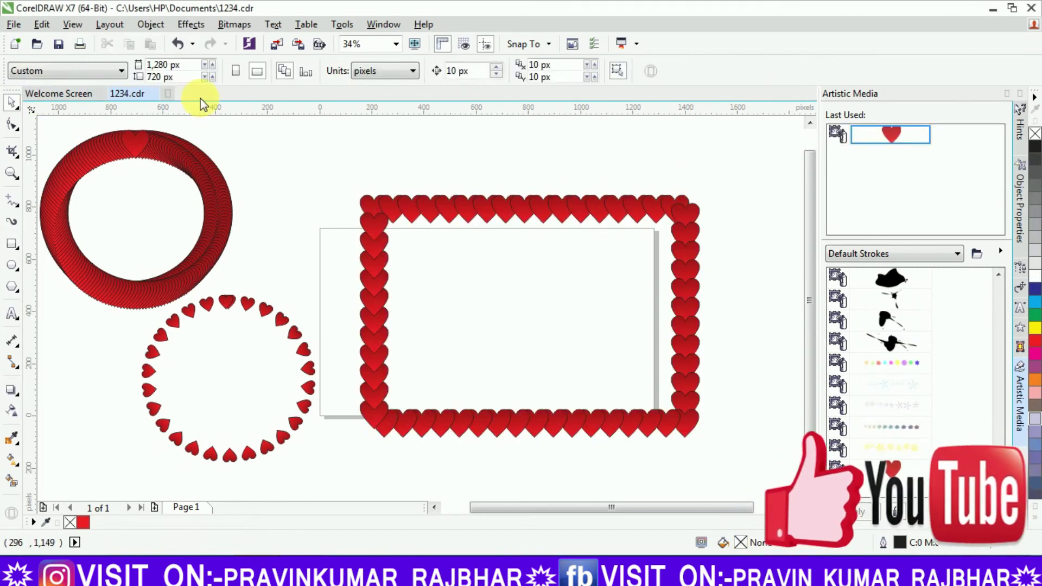
{"action": "left_click", "coordinate": [434, 213]}
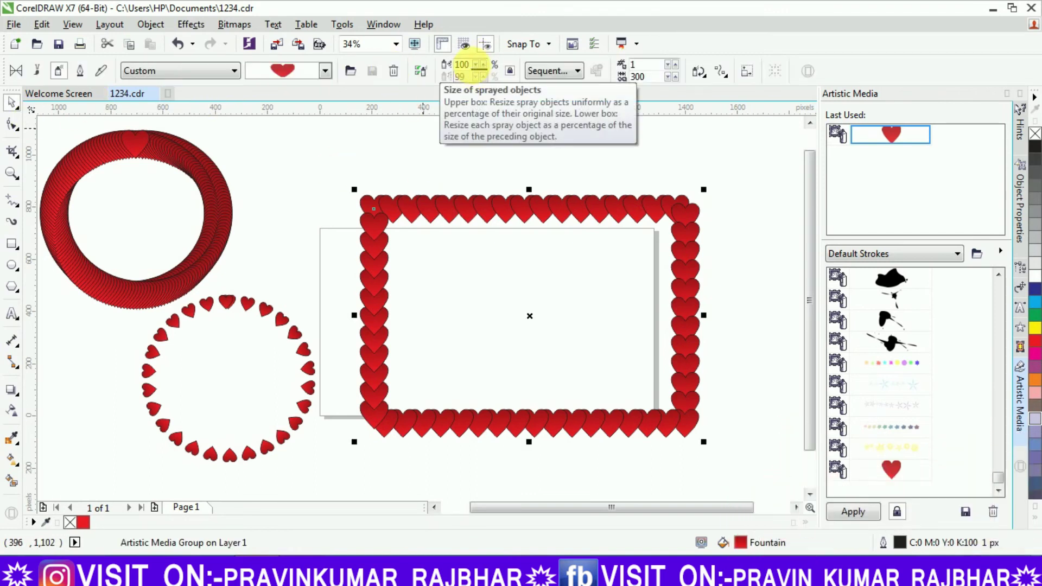
{"action": "double_click", "coordinate": [465, 64]}
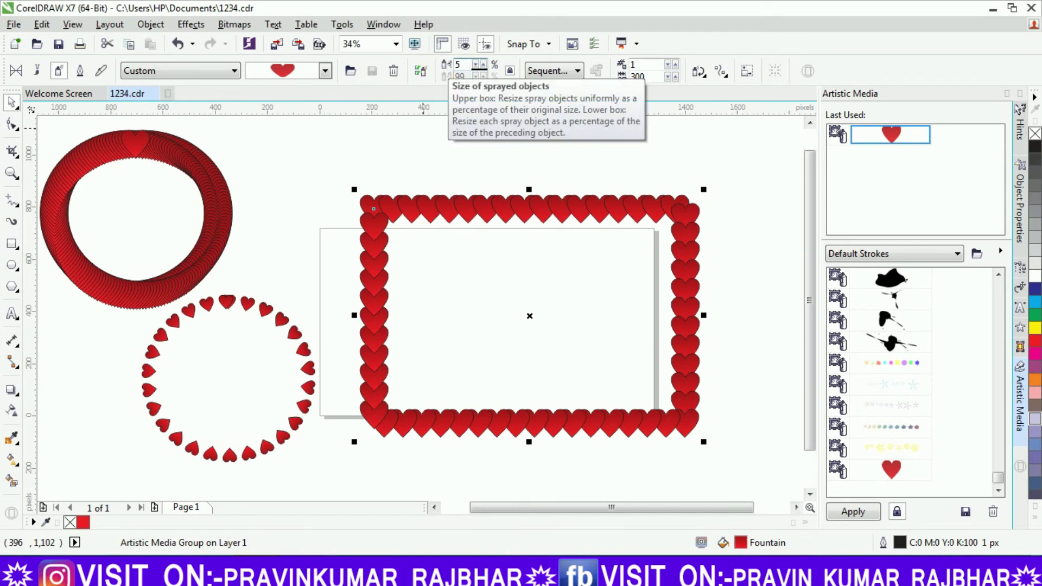
{"action": "key", "text": "Return"}
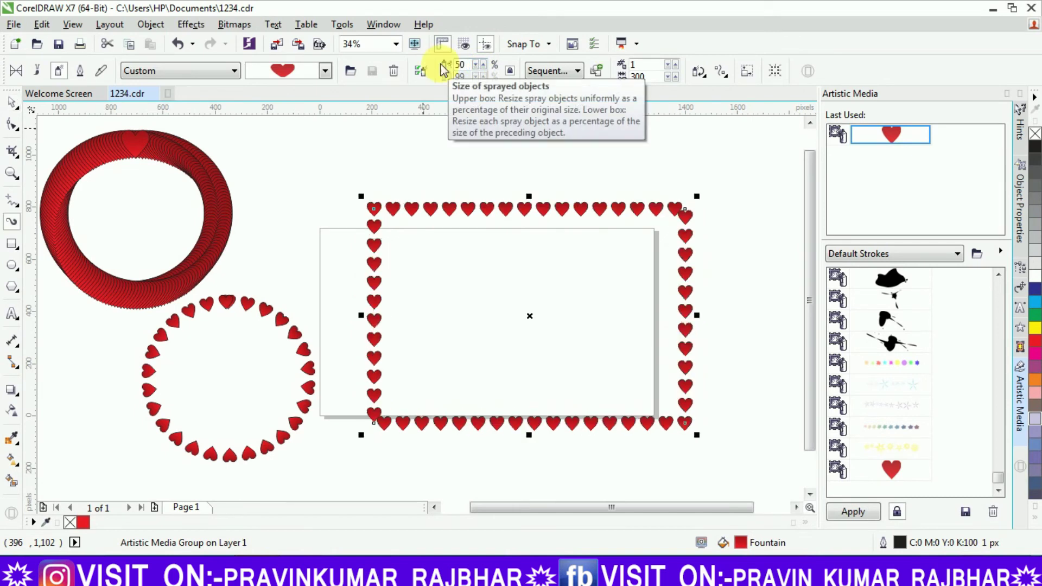
{"action": "left_click", "coordinate": [480, 64]}
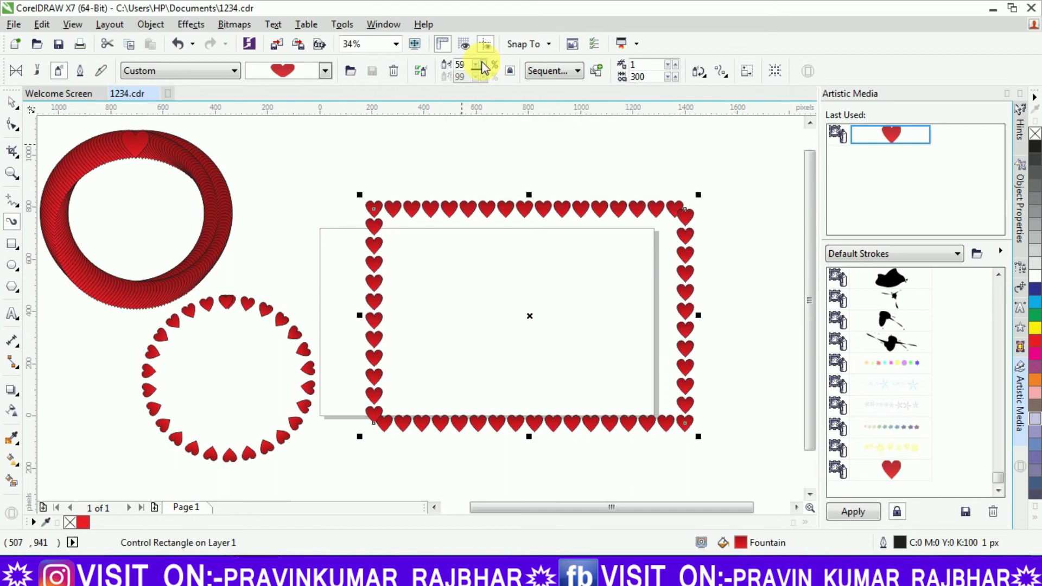
{"action": "left_click", "coordinate": [482, 64]}
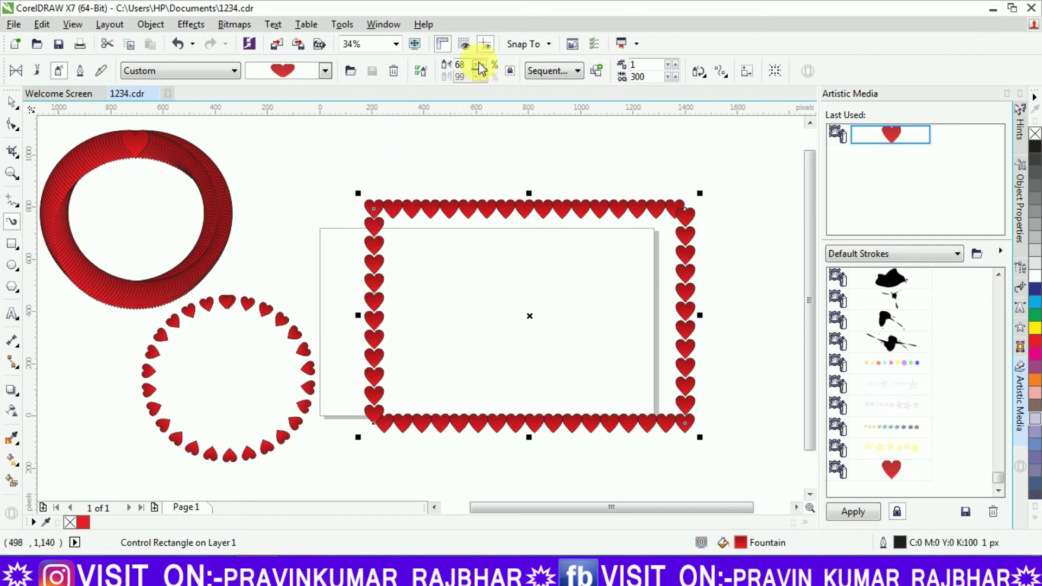
{"action": "left_click", "coordinate": [422, 171]}
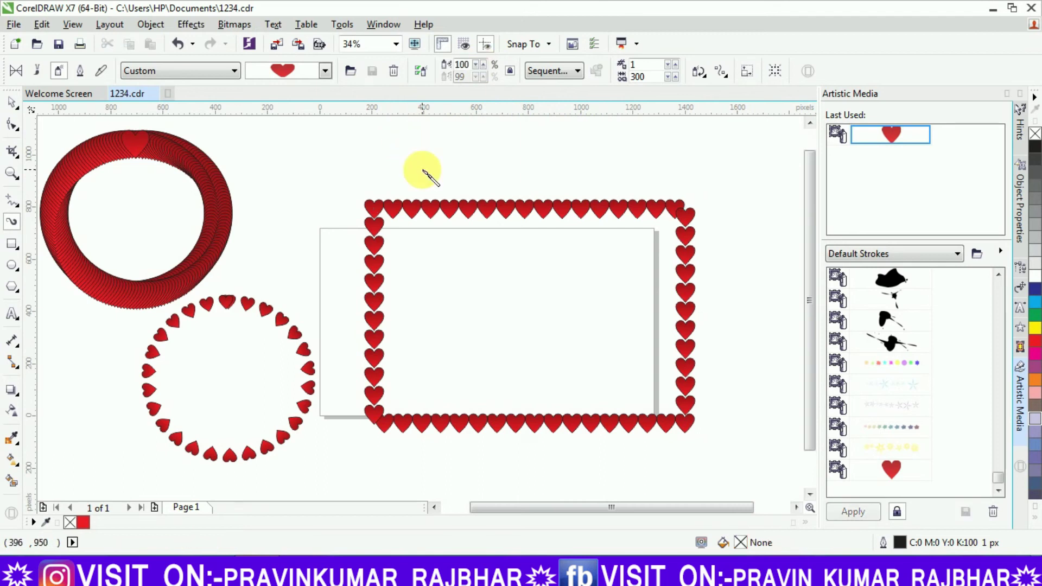
- Move the heart rectangle up and to the left, and shrink it from its corner to roughly half its width
{"action": "left_click", "coordinate": [19, 103]}
{"action": "left_click_drag", "start_coordinate": [411, 207], "coordinate": [345, 132]}
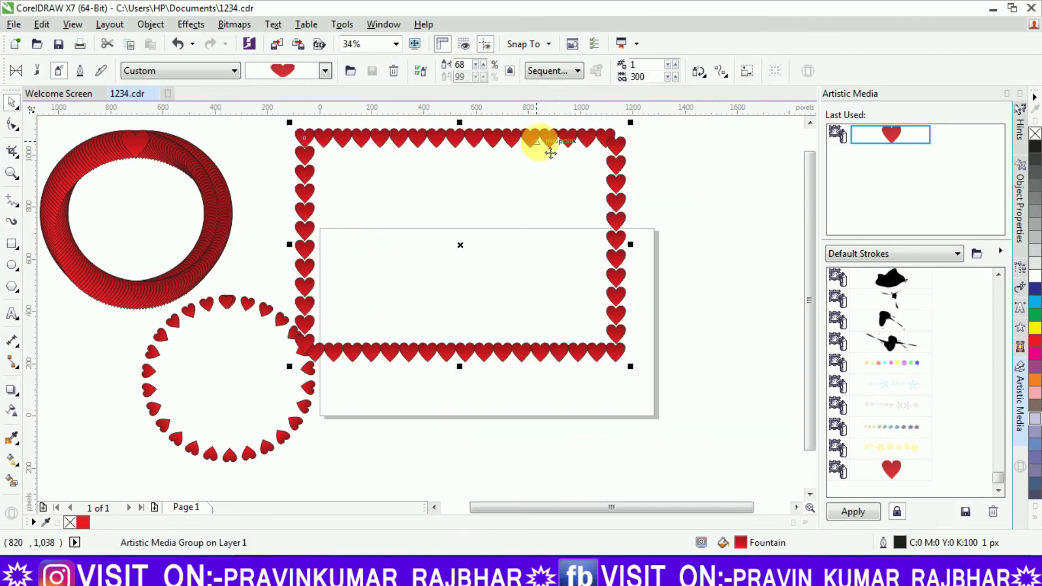
{"action": "left_click_drag", "start_coordinate": [630, 122], "coordinate": [577, 158]}
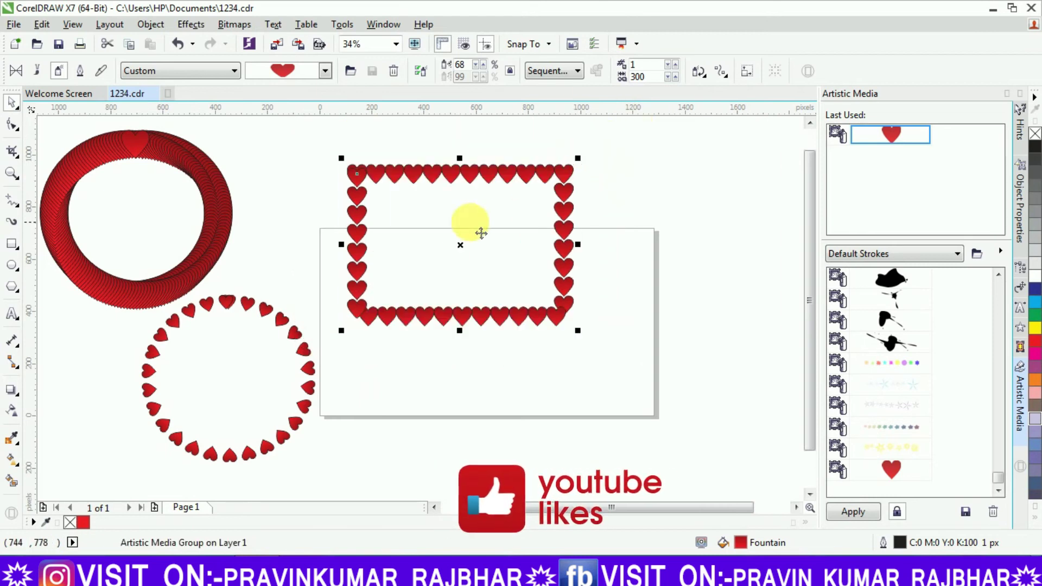
{"action": "left_click_drag", "start_coordinate": [449, 235], "coordinate": [397, 214]}
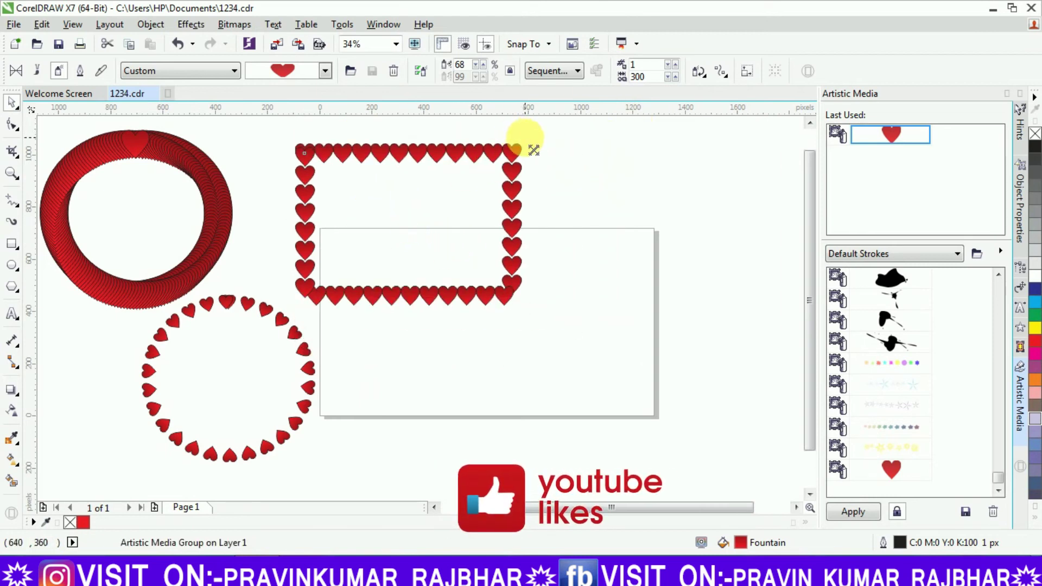
{"action": "left_click_drag", "start_coordinate": [533, 150], "coordinate": [499, 156]}
- Draw a five-pointed star about 1,093 × 1,172 px to the right of the heart rectangle
{"action": "left_click", "coordinate": [13, 247]}
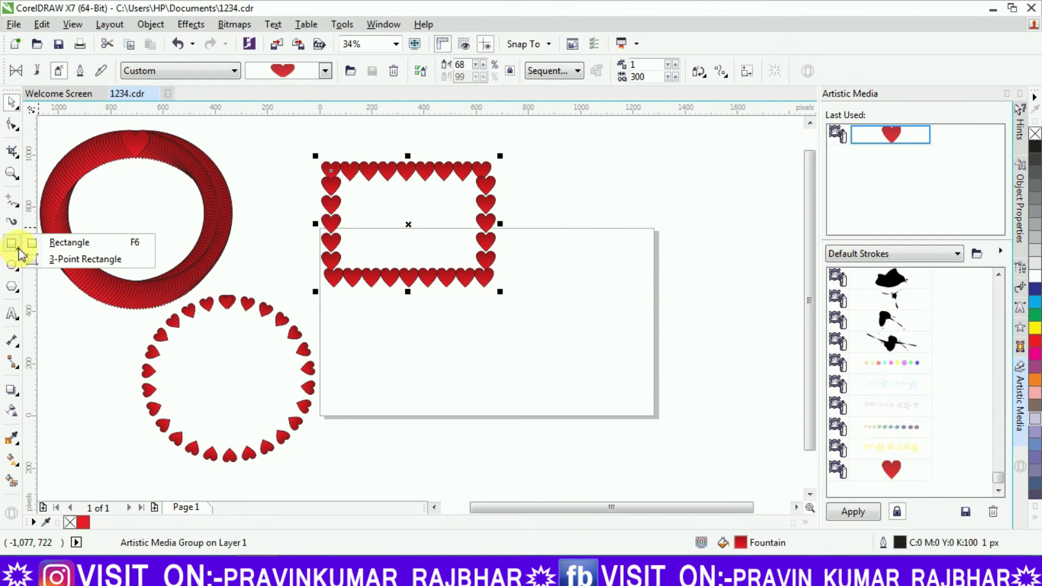
{"action": "left_click", "coordinate": [15, 268]}
{"action": "left_click", "coordinate": [15, 290]}
{"action": "left_click", "coordinate": [44, 302]}
{"action": "left_click_drag", "start_coordinate": [599, 159], "coordinate": [727, 458]}
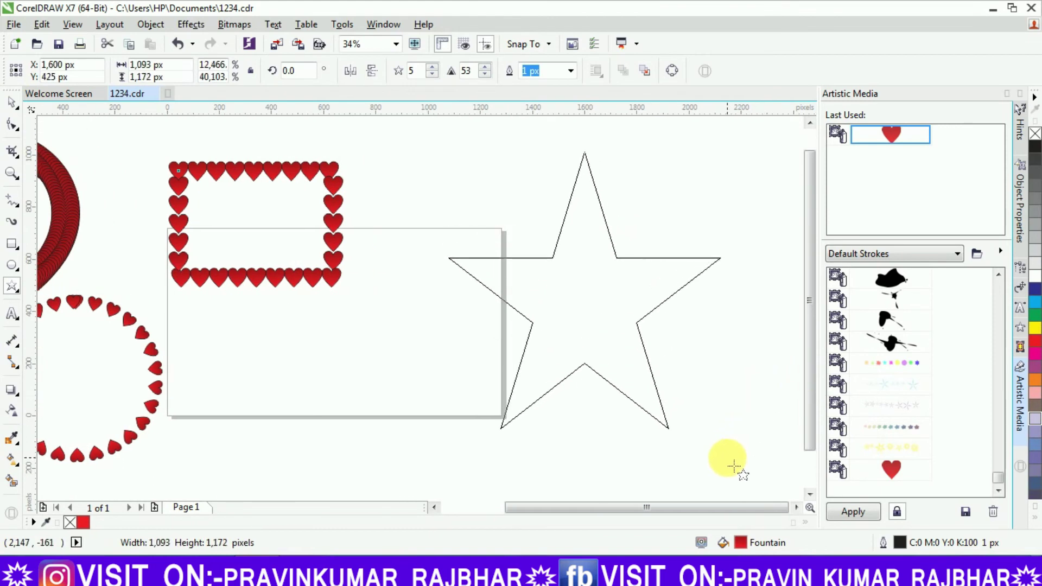
- Apply the custom heart stroke to the star and set its sprayed object size to 50%
{"action": "left_click", "coordinate": [890, 470]}
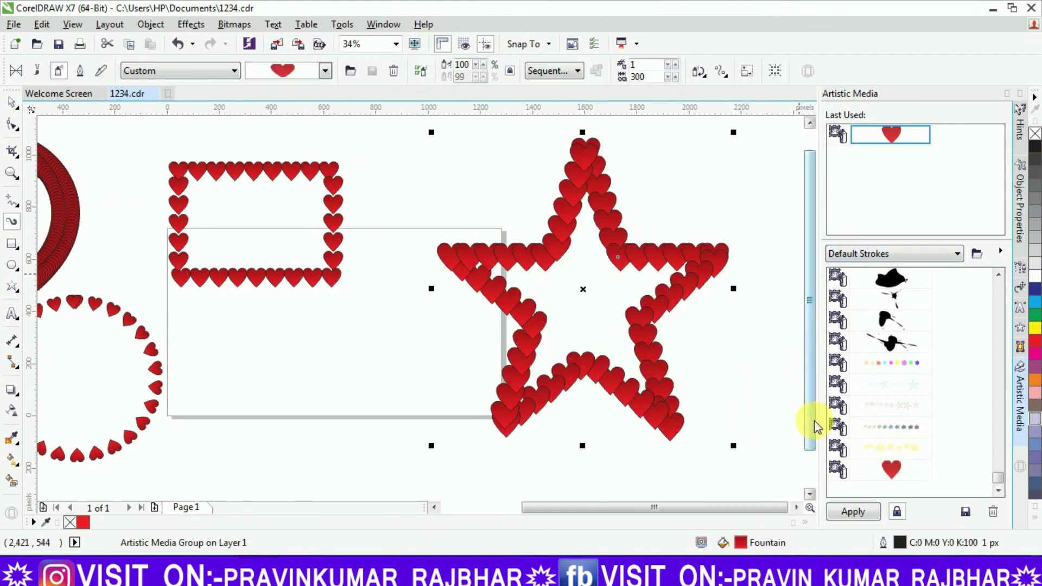
{"action": "left_click", "coordinate": [462, 66]}
{"action": "key", "text": "Return"}
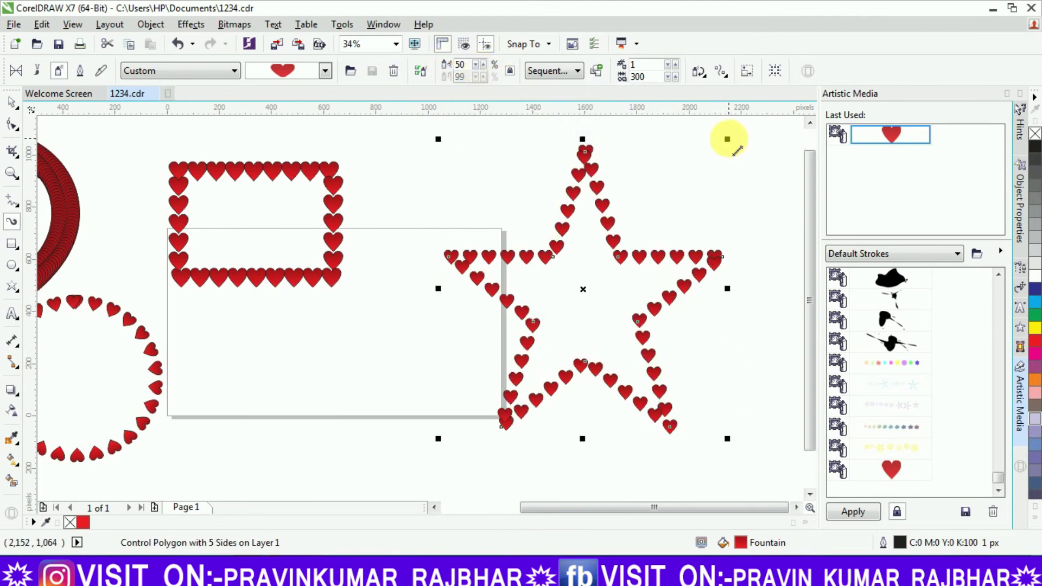
{"action": "left_click_drag", "start_coordinate": [727, 158], "coordinate": [585, 288]}
{"action": "key", "text": "ctrl+z"}
{"action": "key", "text": "ctrl+z"}
- Shrink the star slightly with its sprayed heart size set to 47%, and move it below the heart rectangle
{"action": "left_click_drag", "start_coordinate": [736, 153], "coordinate": [717, 172]}
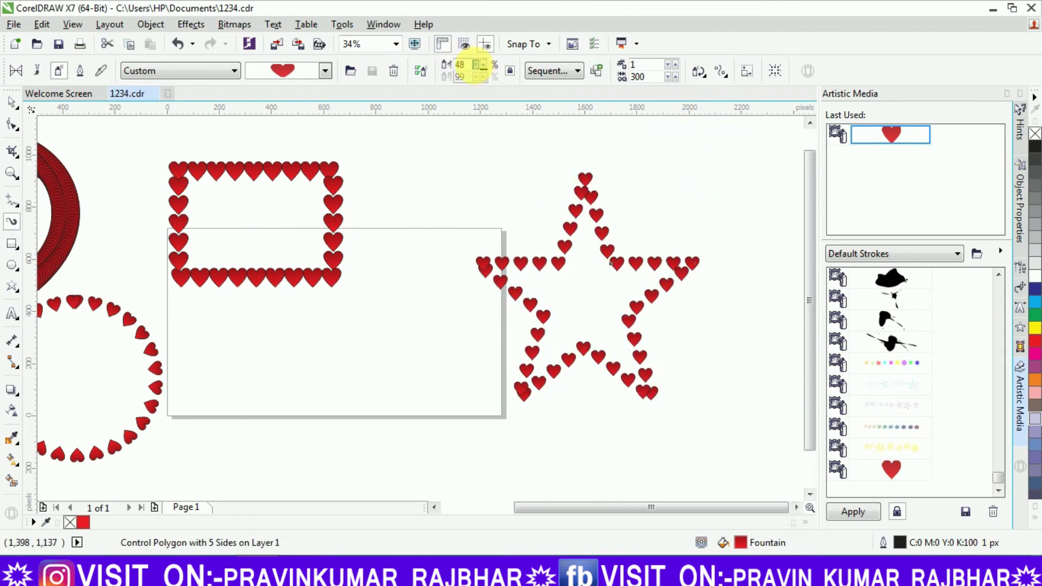
{"action": "left_click", "coordinate": [478, 67]}
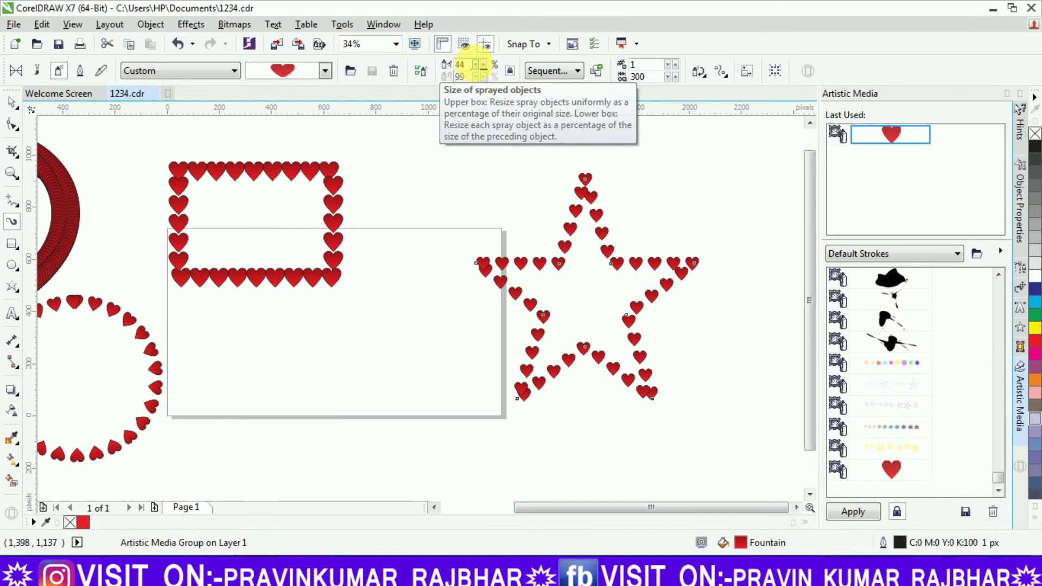
{"action": "left_click", "coordinate": [480, 64]}
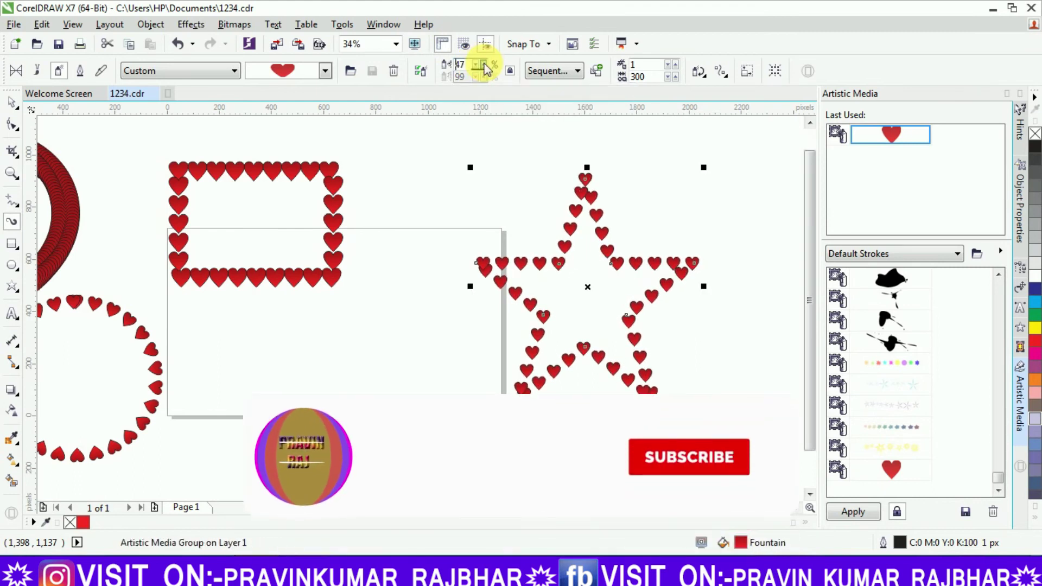
{"action": "left_click_drag", "start_coordinate": [581, 293], "coordinate": [279, 400]}
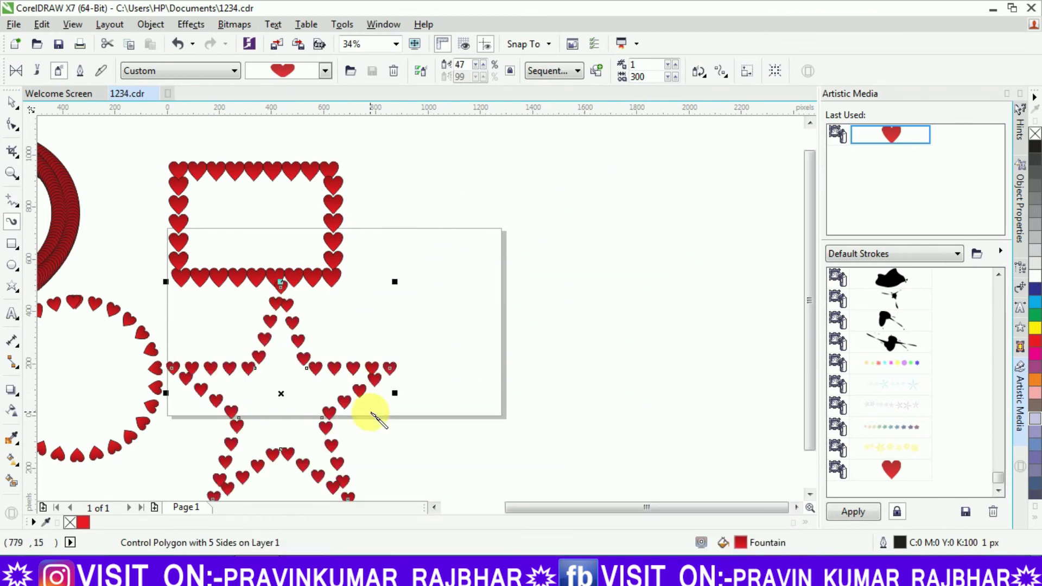
- Draw a large spiral with four revolutions in the space to the right of the heart rectangle and star
{"action": "left_click", "coordinate": [13, 290]}
{"action": "left_click", "coordinate": [18, 293]}
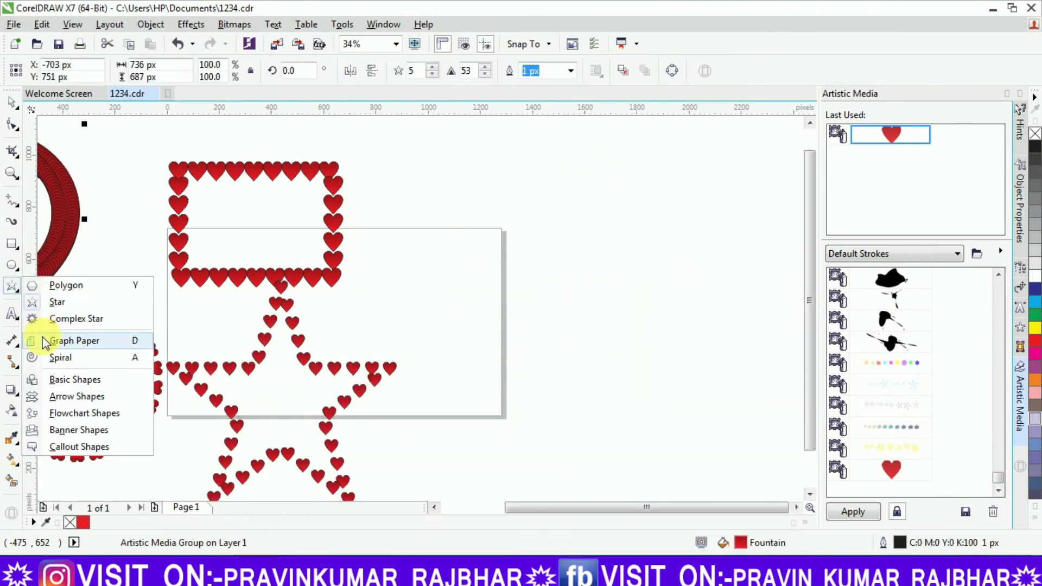
{"action": "left_click", "coordinate": [43, 358]}
{"action": "left_click_drag", "start_coordinate": [523, 231], "coordinate": [632, 398]}
{"action": "key", "text": "ctrl+z"}
{"action": "left_click_drag", "start_coordinate": [605, 510], "coordinate": [557, 510]}
{"action": "left_click_drag", "start_coordinate": [595, 391], "coordinate": [566, 343]}
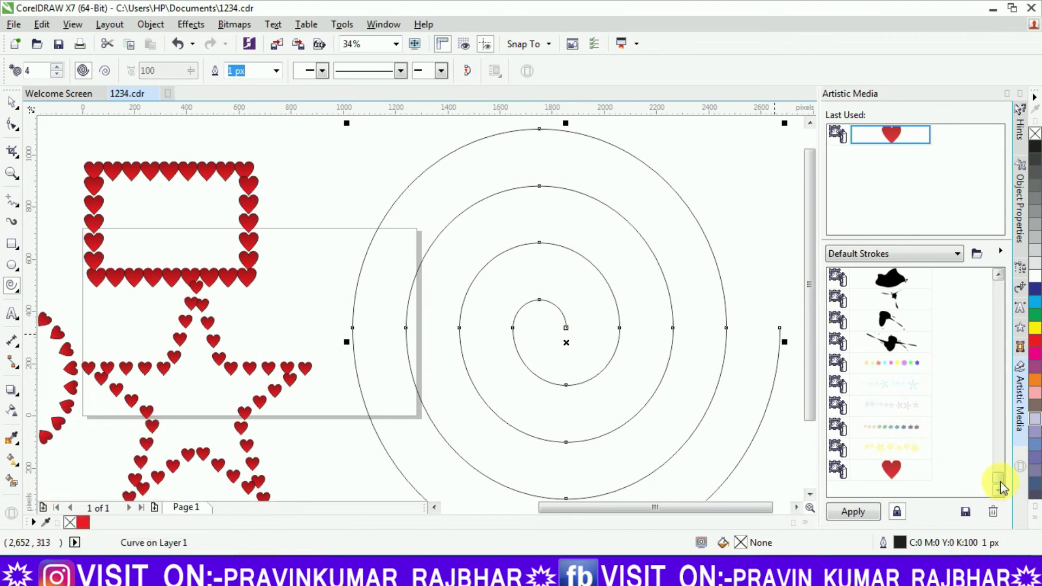
- Try the autumn leaves, multicoloured stars and pale yellow stars strokes on the spiral
{"action": "scroll", "coordinate": [1001, 478], "scroll_direction": "down", "scroll_amount": 3}
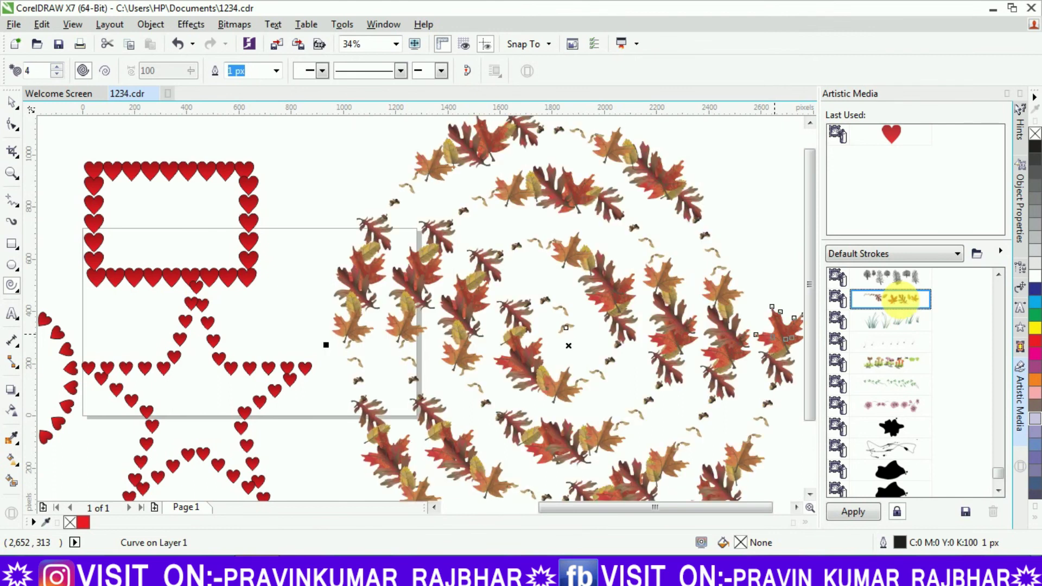
{"action": "scroll", "coordinate": [999, 480], "scroll_direction": "down", "scroll_amount": 3}
{"action": "scroll", "coordinate": [999, 479], "scroll_direction": "down", "scroll_amount": 3}
{"action": "left_click", "coordinate": [904, 428]}
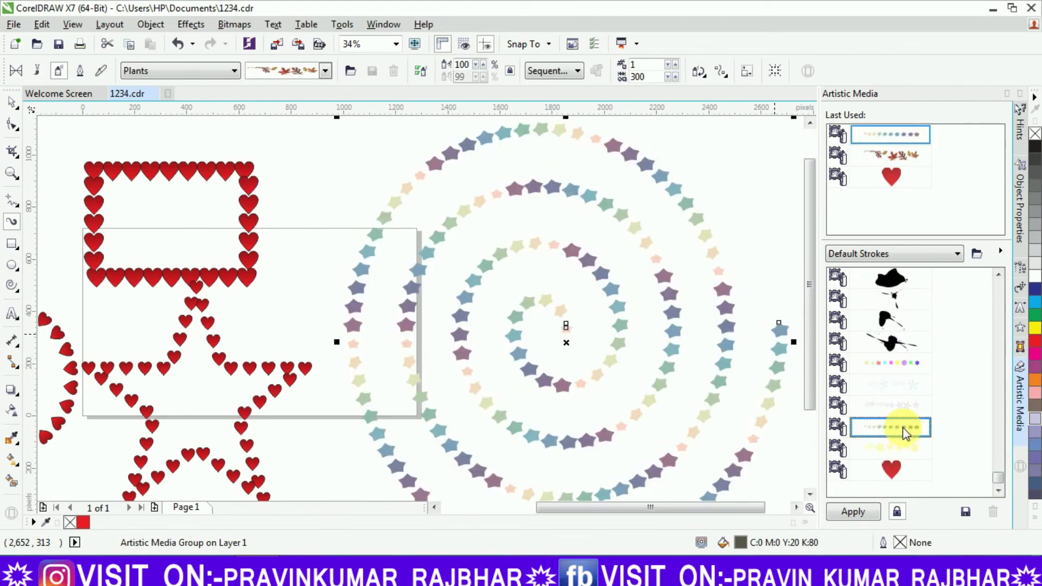
{"action": "left_click", "coordinate": [900, 450]}
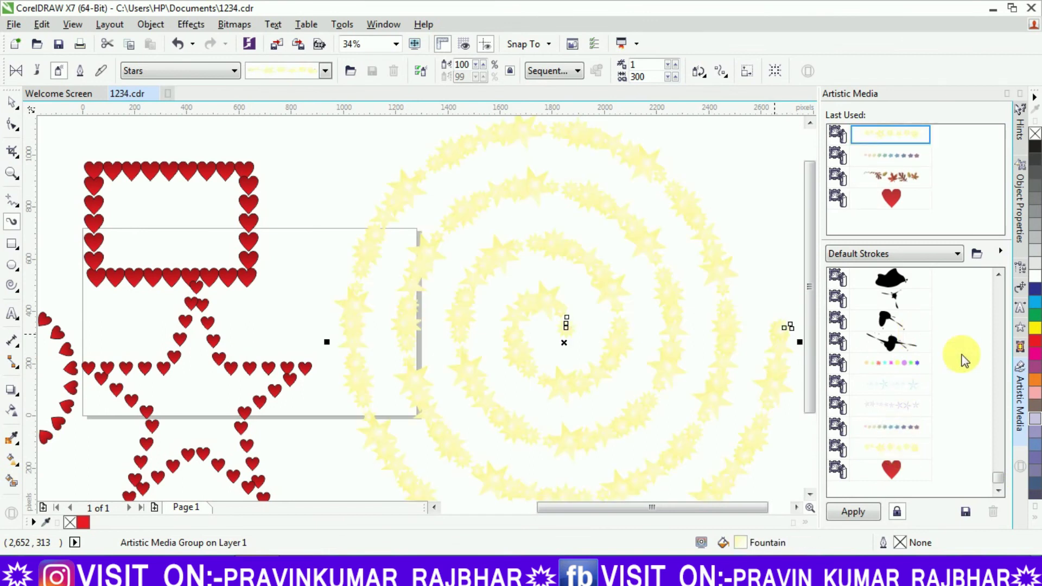
- Try the clothing stroke and the pink and orange diamond mosaic stroke on the spiral
{"action": "left_click_drag", "start_coordinate": [998, 479], "coordinate": [997, 453]}
{"action": "left_click", "coordinate": [884, 281]}
{"action": "scroll", "coordinate": [990, 450], "scroll_direction": "up", "scroll_amount": 4}
{"action": "left_click", "coordinate": [907, 470]}
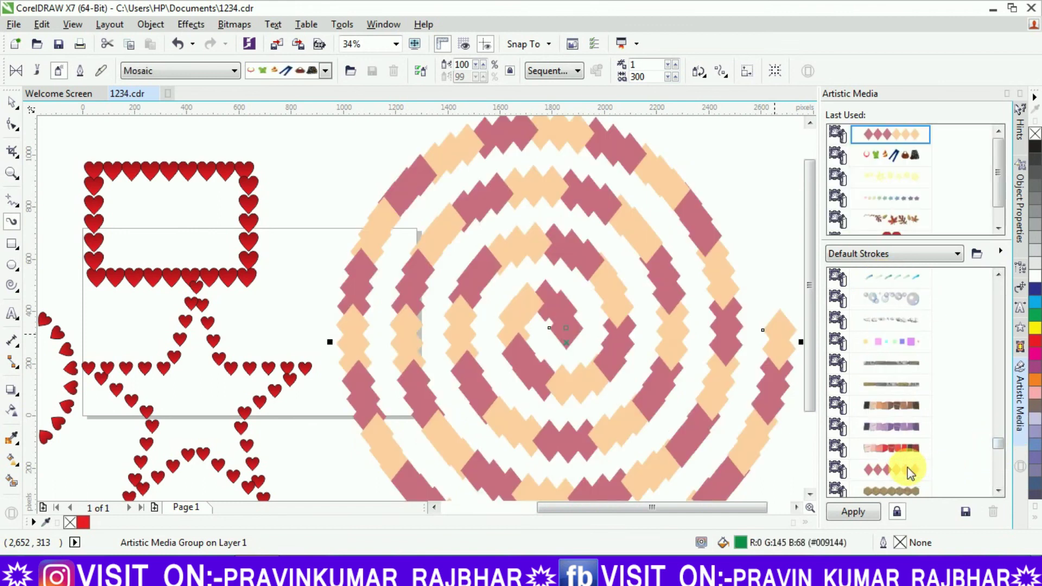
- Apply the colourful jelly bean food stroke to the spiral and set its sprayed object size to 60%
{"action": "scroll", "coordinate": [990, 434], "scroll_direction": "up", "scroll_amount": 3}
{"action": "left_click", "coordinate": [903, 345]}
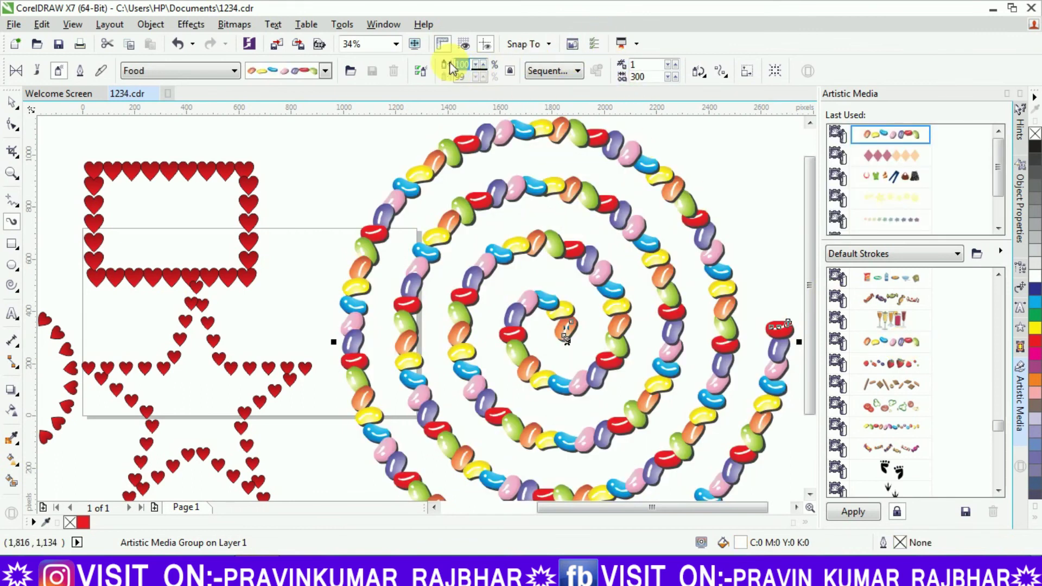
{"action": "type", "text": "60"}
{"action": "key", "text": "Return"}
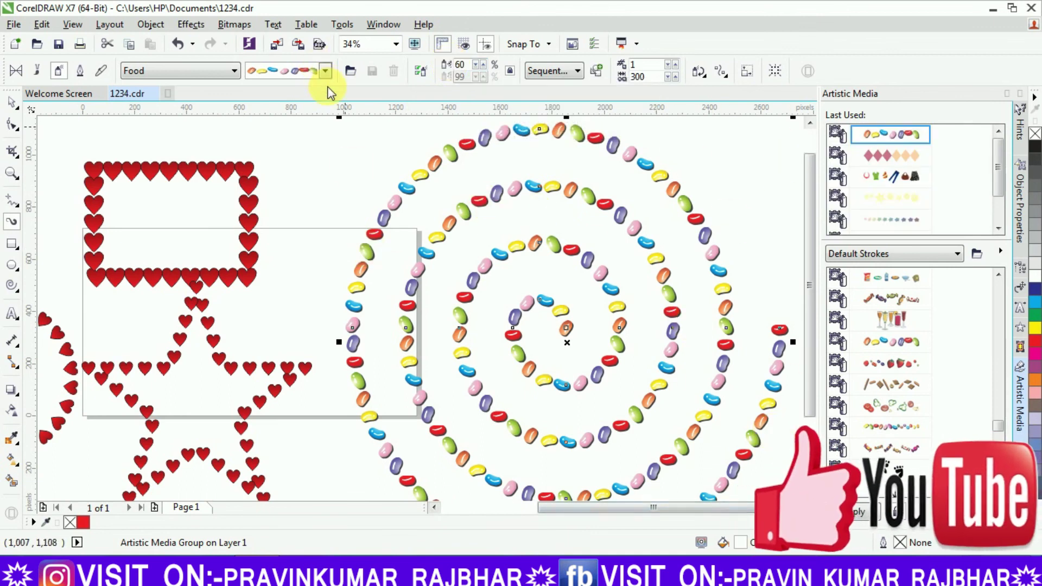
- Scale the jelly bean spiral down to about 86.8% from its upper-left corner
{"action": "left_click_drag", "start_coordinate": [339, 117], "coordinate": [373, 152]}
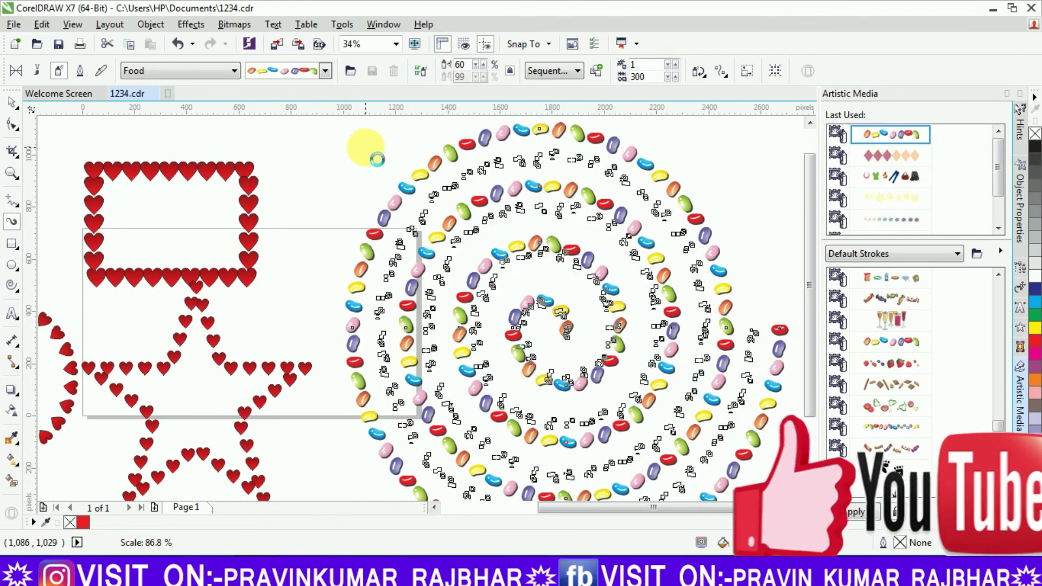